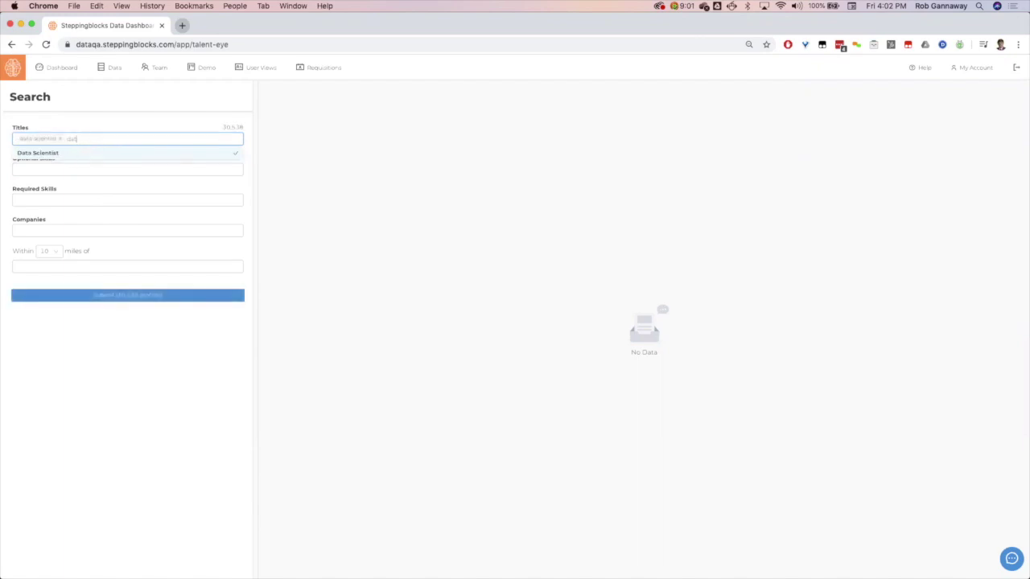
# Type 'data engine' into the Titles field to find the Data Engineer title.
pyautogui.write('data engine')
# Add Data Engineer as a second title and run the search, returning 46,899 profiles.
pyautogui.click(64, 154)
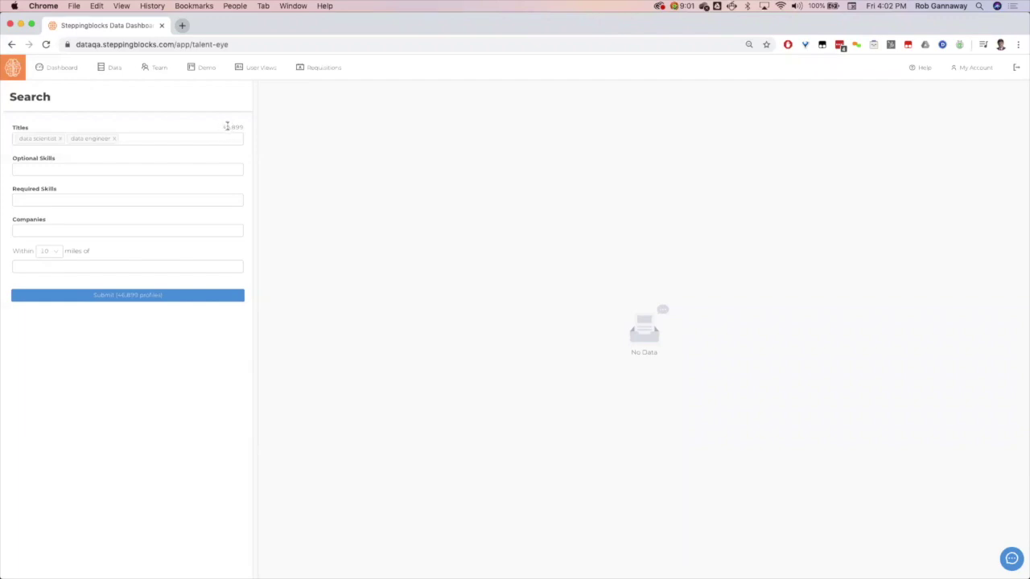
pyautogui.click(142, 296)
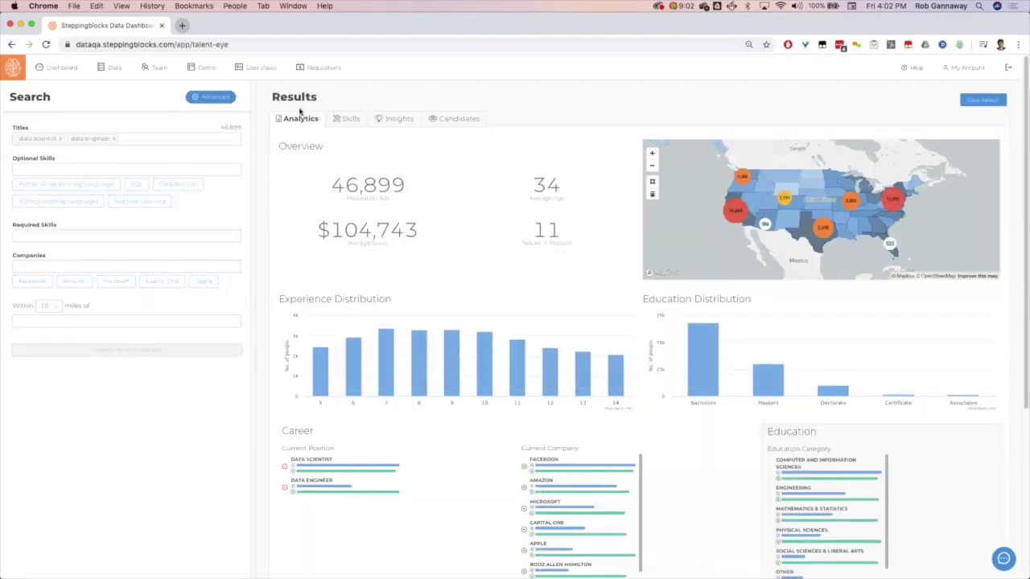
pyautogui.click(208, 97)
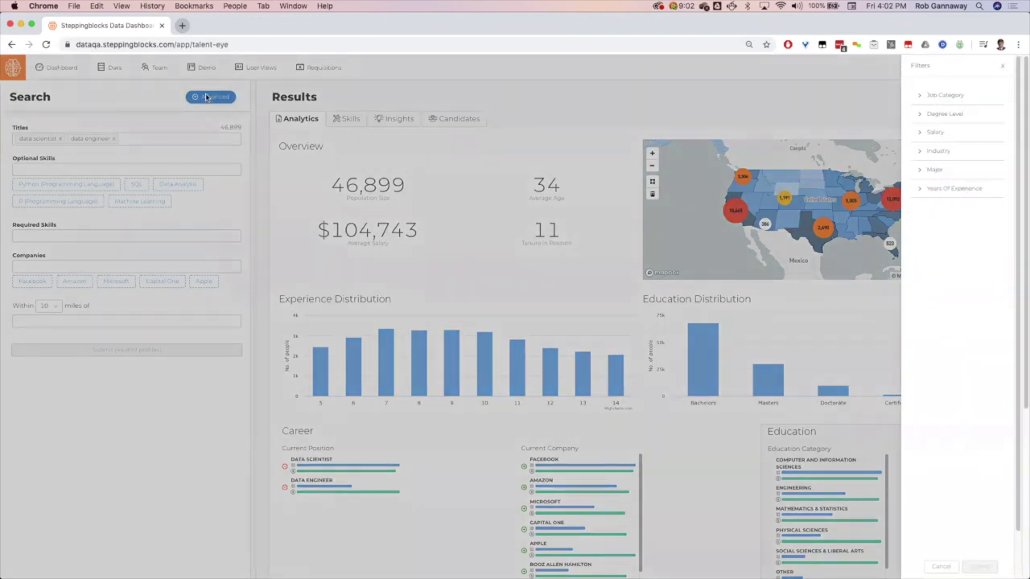
pyautogui.click(938, 133)
pyautogui.click(938, 132)
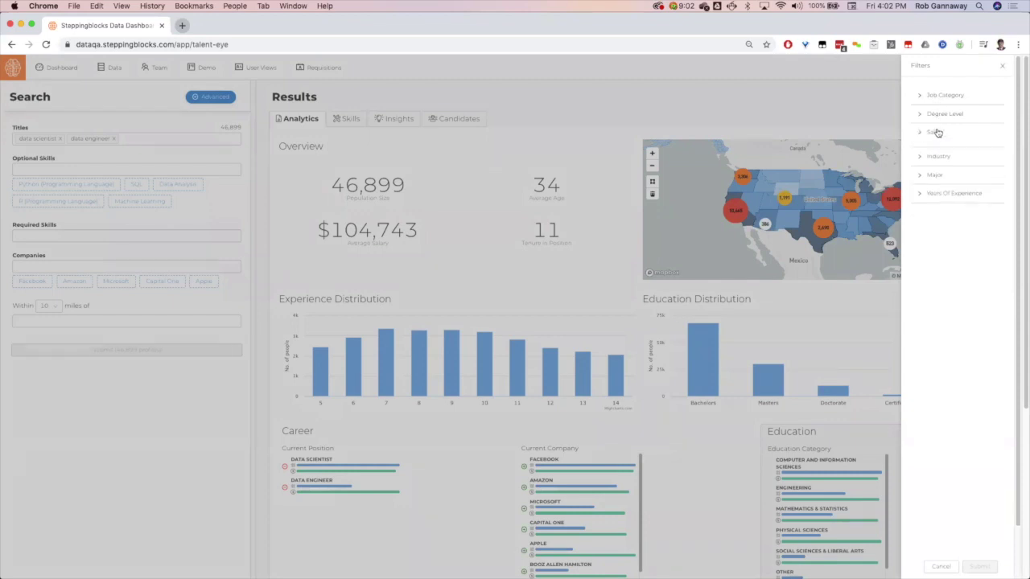
pyautogui.click(1004, 69)
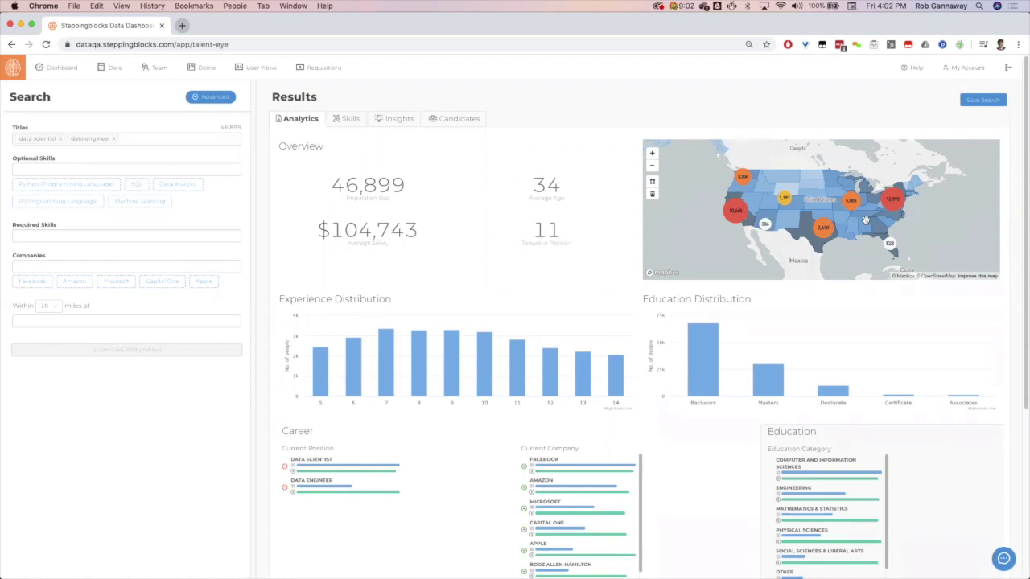
pyautogui.scroll(5, 787, 223)
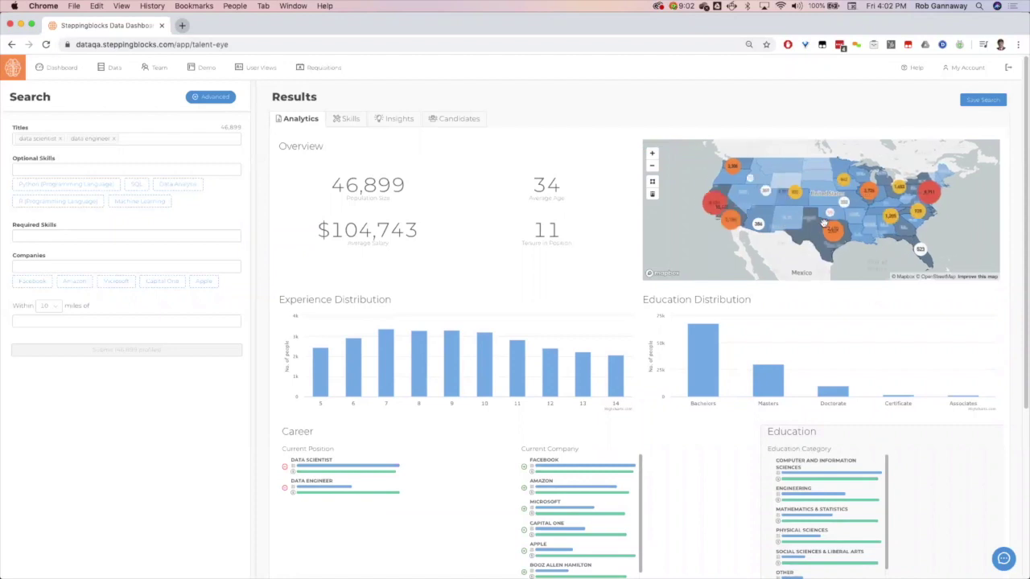
pyautogui.scroll(3, 862, 201)
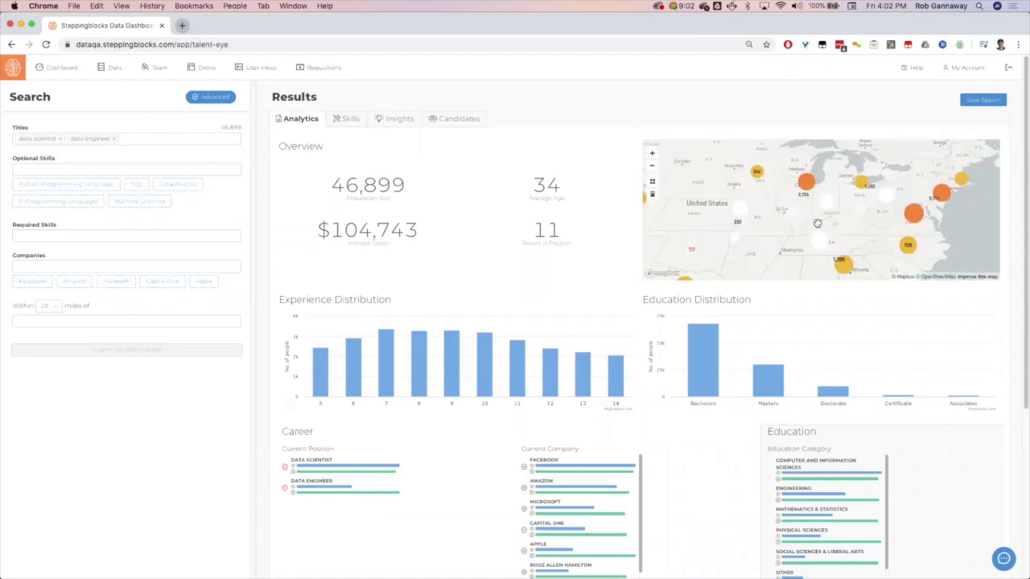
pyautogui.scroll(3, 768, 204)
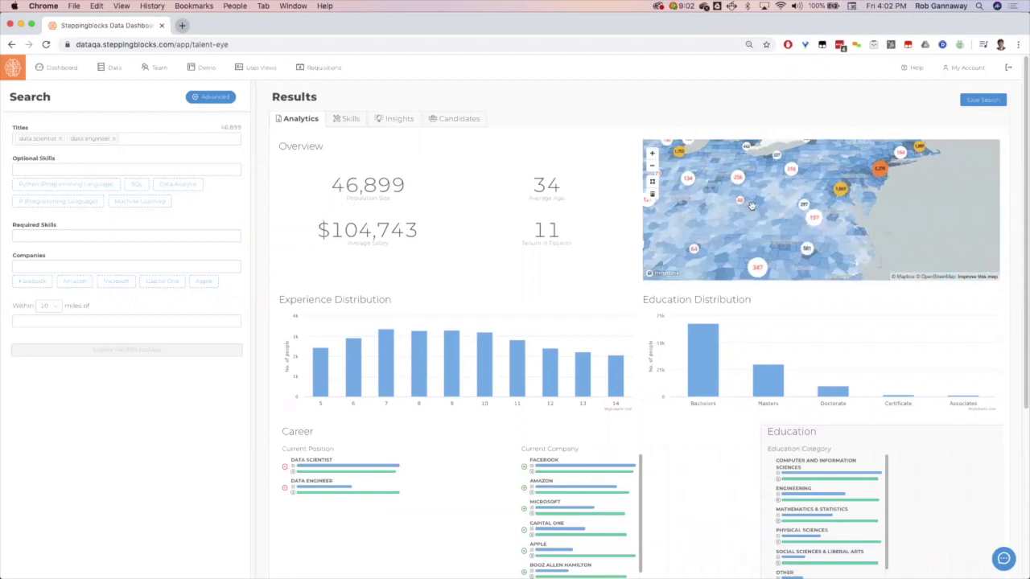
pyautogui.scroll(3, 708, 215)
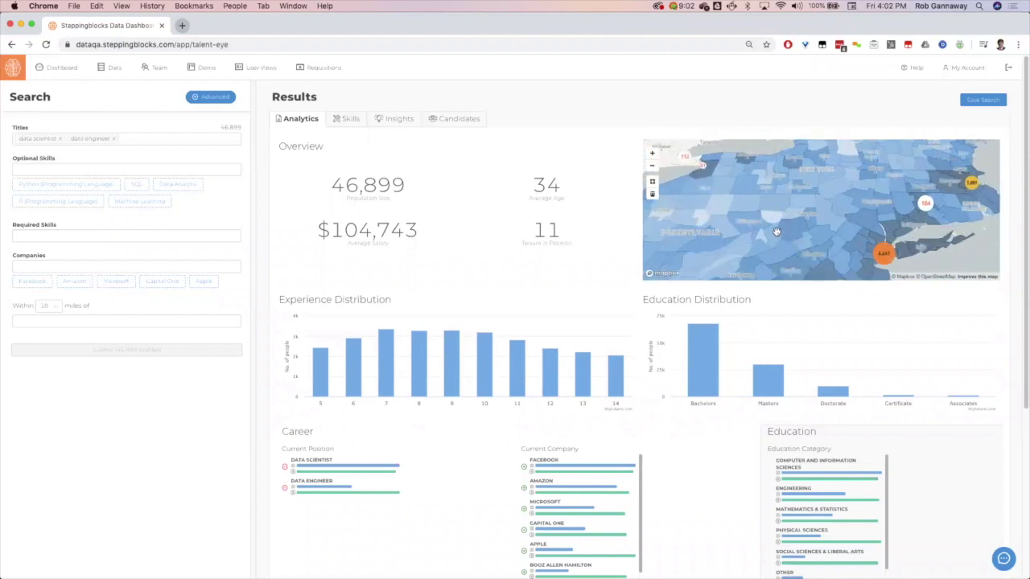
pyautogui.scroll(-3, 777, 233)
pyautogui.scroll(-5, 763, 235)
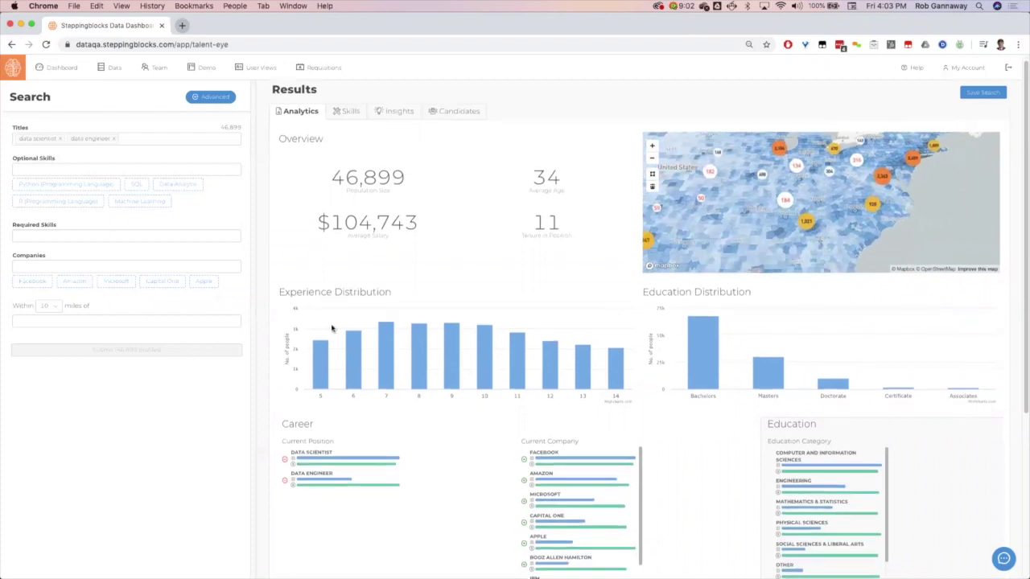
pyautogui.scroll(-2, 274, 386)
pyautogui.scroll(-3, 271, 387)
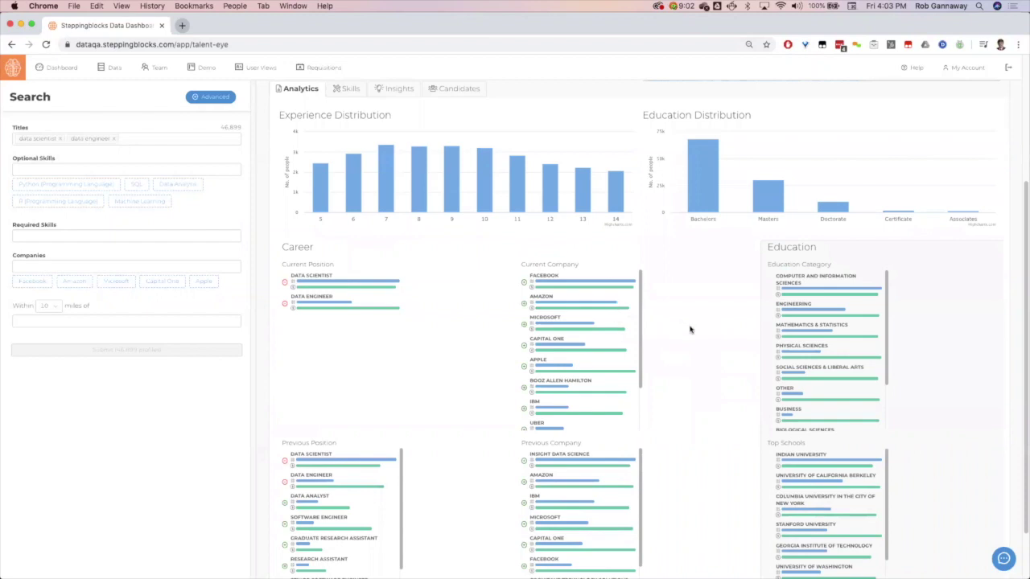
pyautogui.scroll(-2, 271, 362)
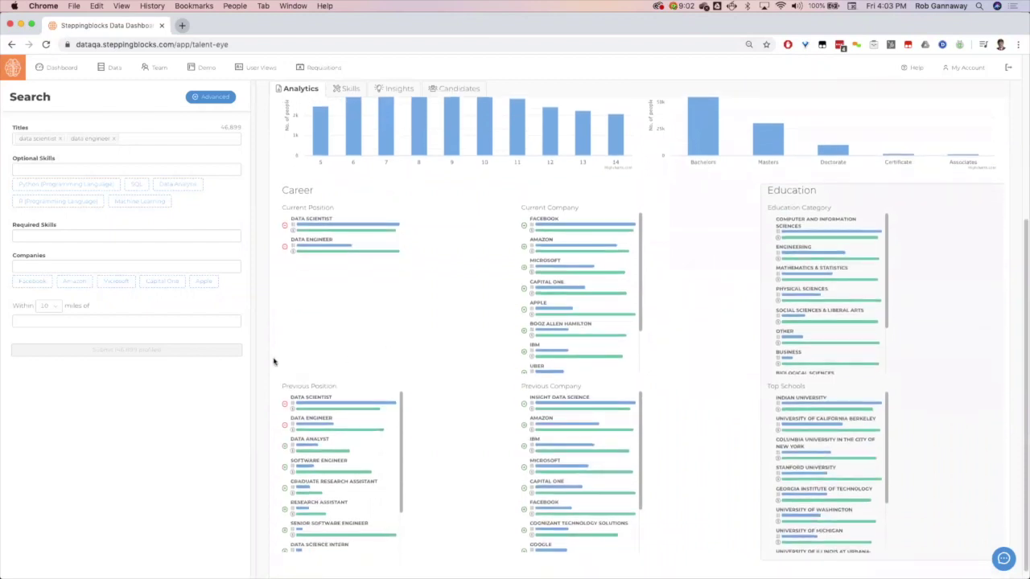
pyautogui.scroll(-2, 845, 414)
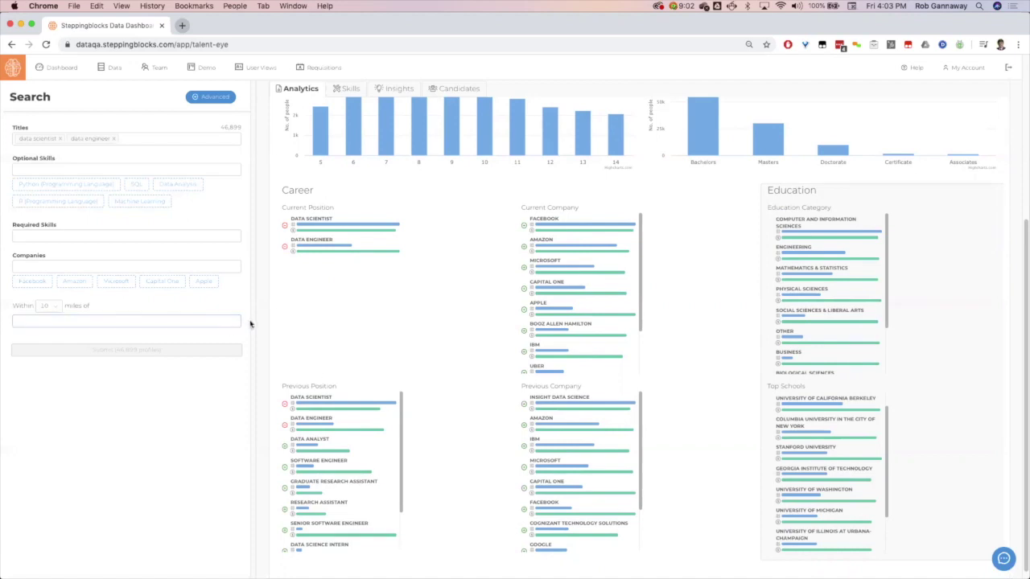
pyautogui.scroll(5, 260, 323)
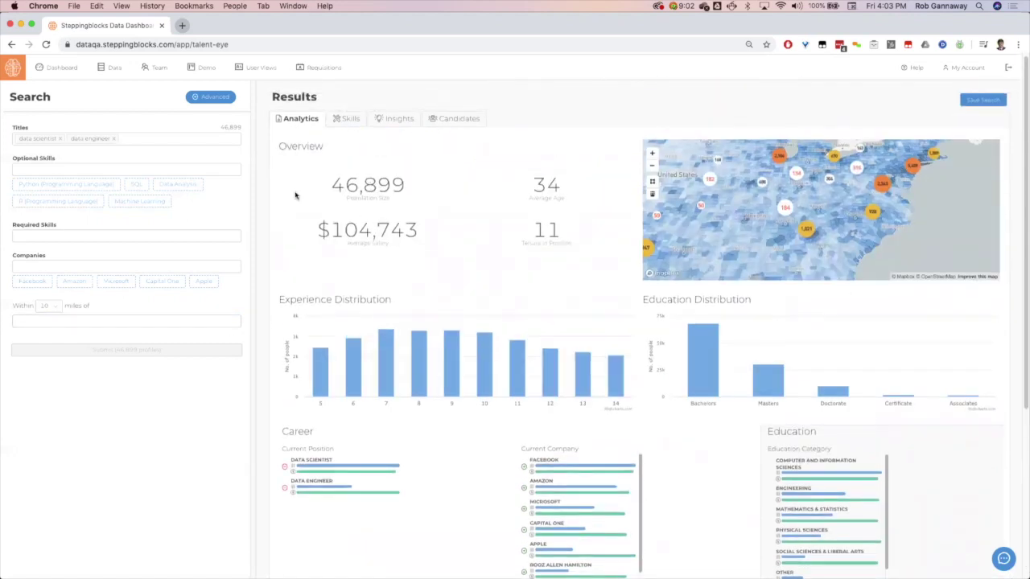
# Require Machine Learning as a skill and rerun the search.
pyautogui.click(100, 235)
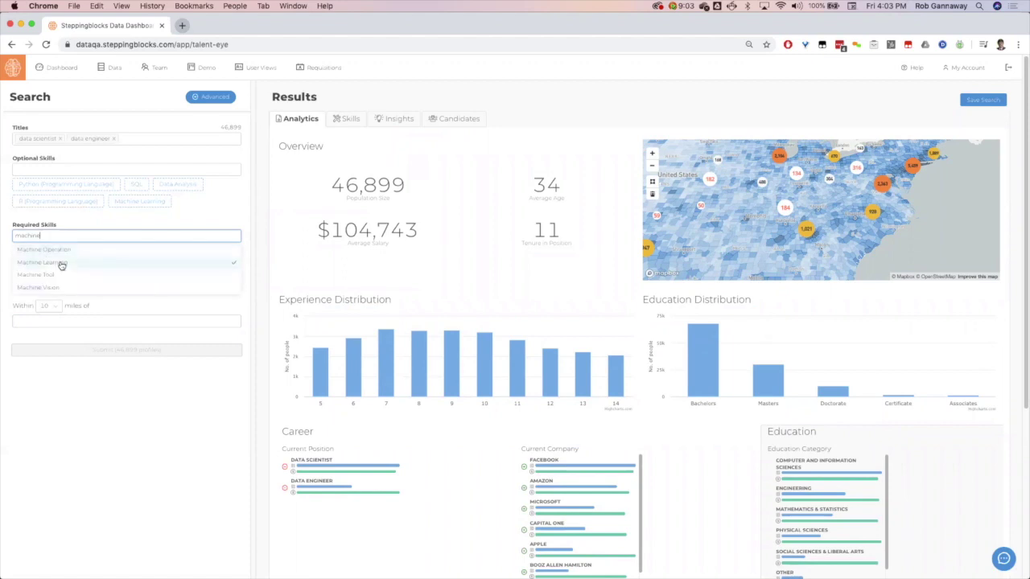
pyautogui.click(62, 262)
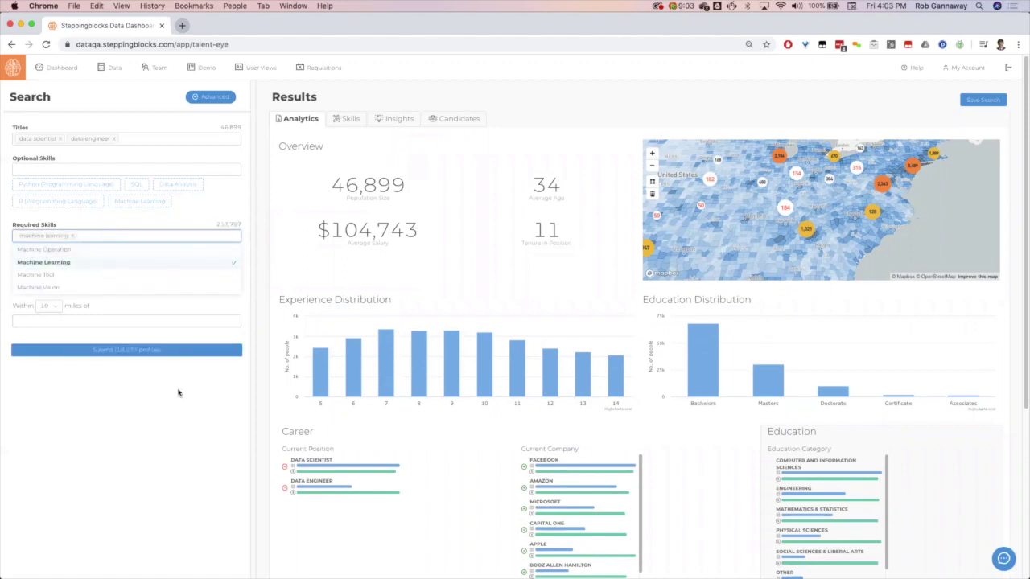
pyautogui.click(147, 351)
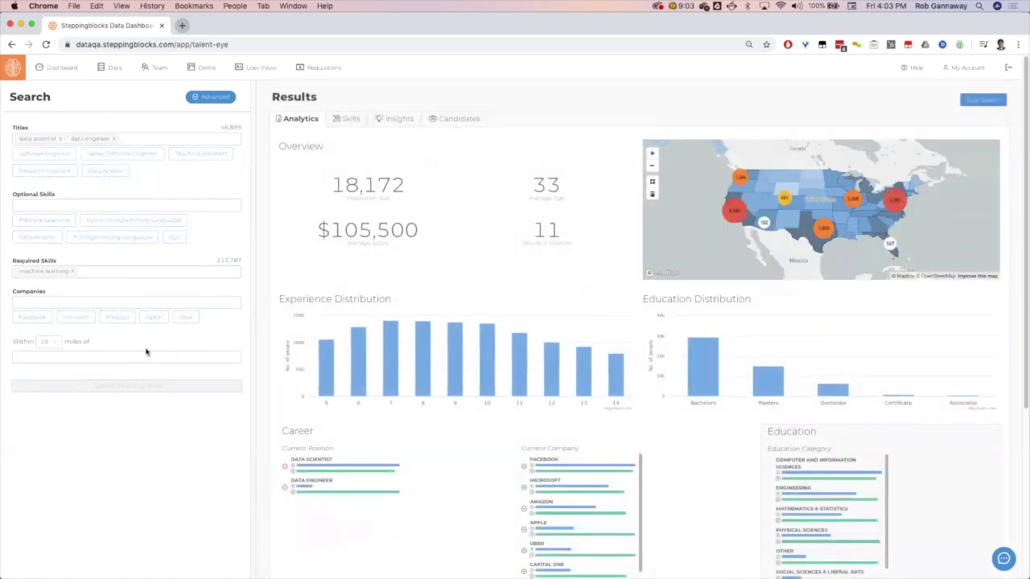
# Limit the search to Atlanta, GA, USA, narrowing results to 361 profiles.
pyautogui.click(104, 355)
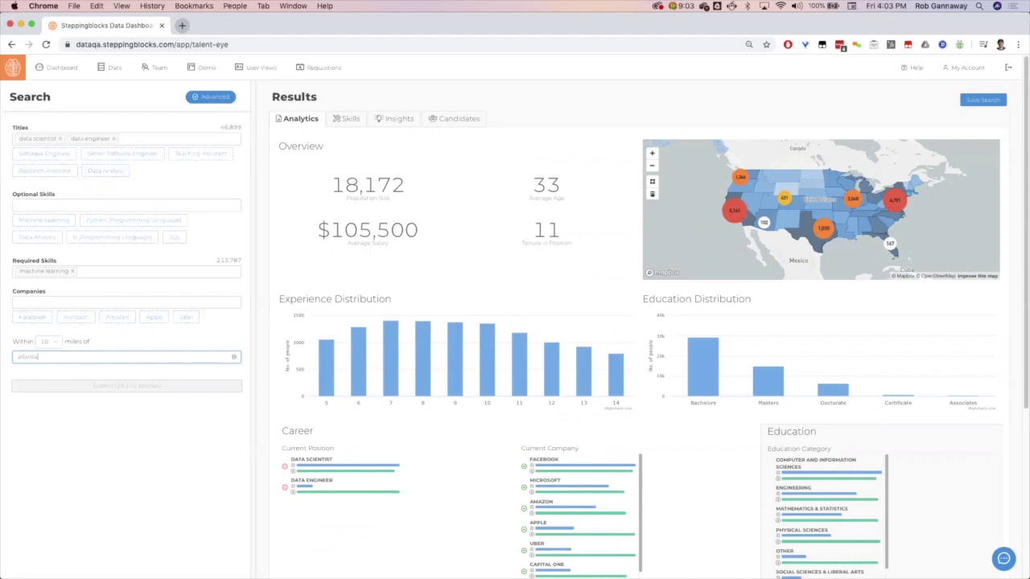
pyautogui.click(46, 373)
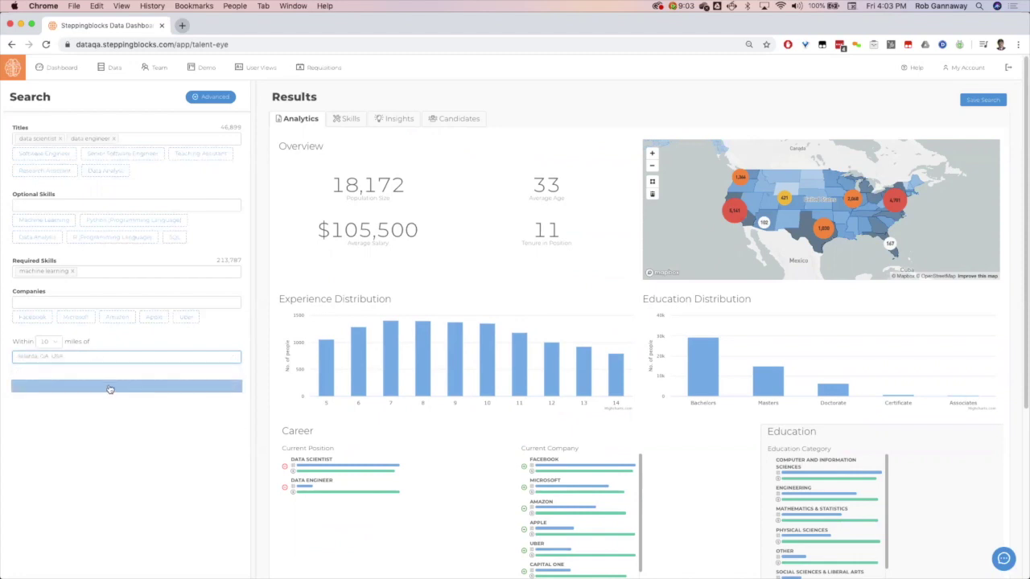
pyautogui.click(111, 387)
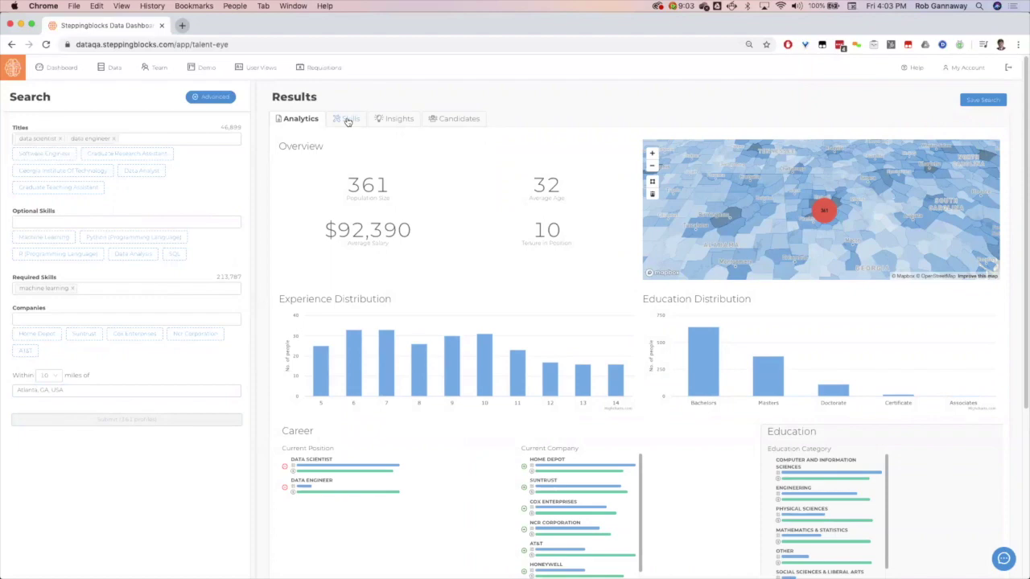
pyautogui.scroll(-4, 279, 212)
pyautogui.scroll(4, 279, 212)
pyautogui.click(346, 119)
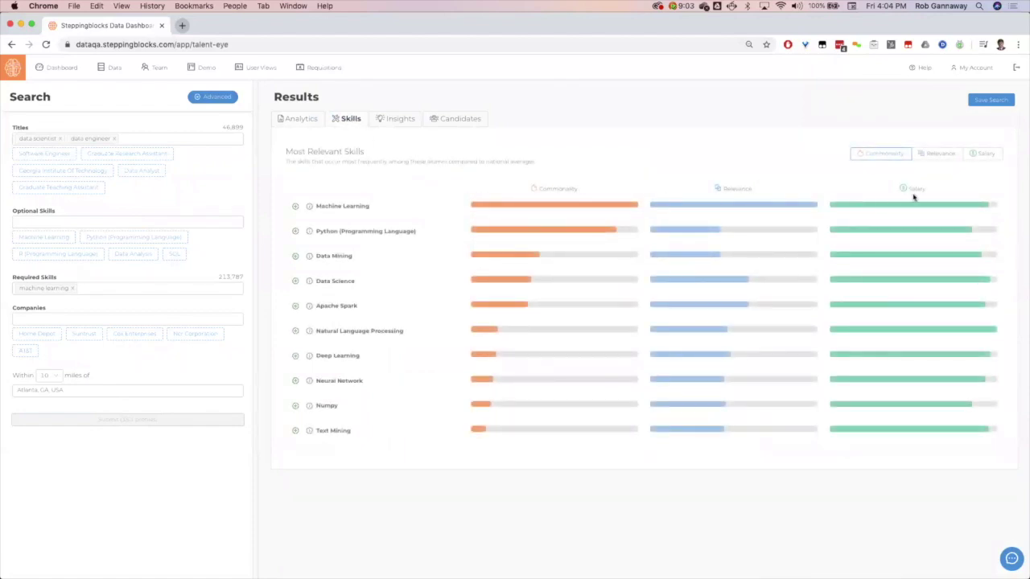
# Rank the skills by relevance after briefly trying salary, and view the Natural Language Processing description.
pyautogui.click(929, 154)
pyautogui.click(980, 154)
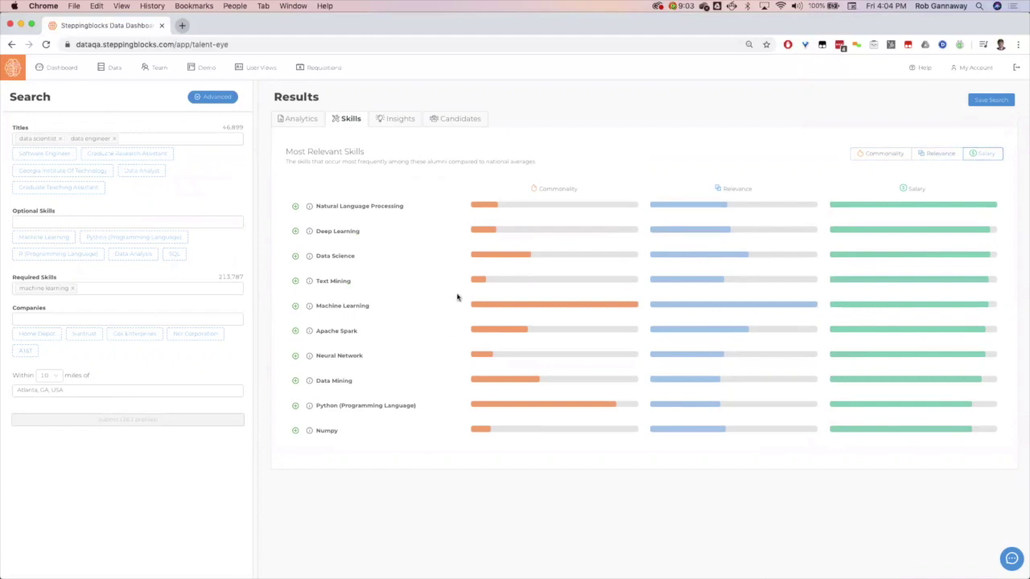
pyautogui.click(937, 154)
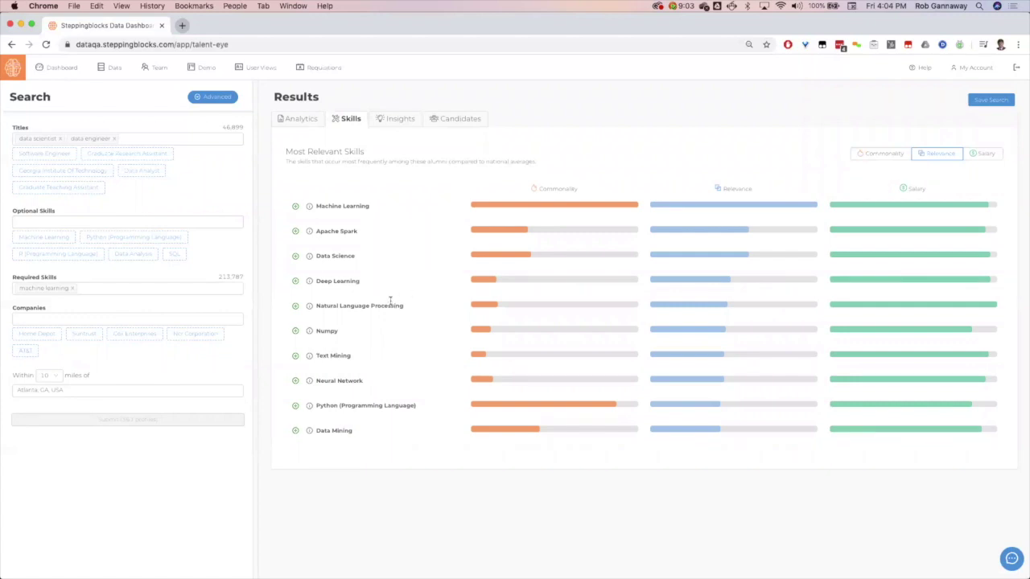
pyautogui.click(309, 307)
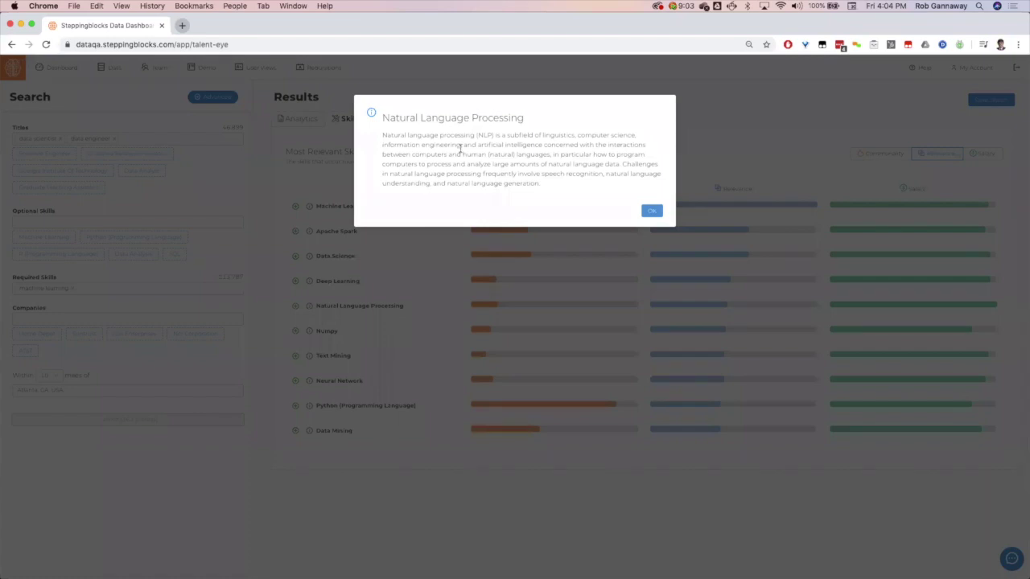
# Close the NLP description, add then remove it as an optional skill, and highlight the younger-pool statement.
pyautogui.click(652, 210)
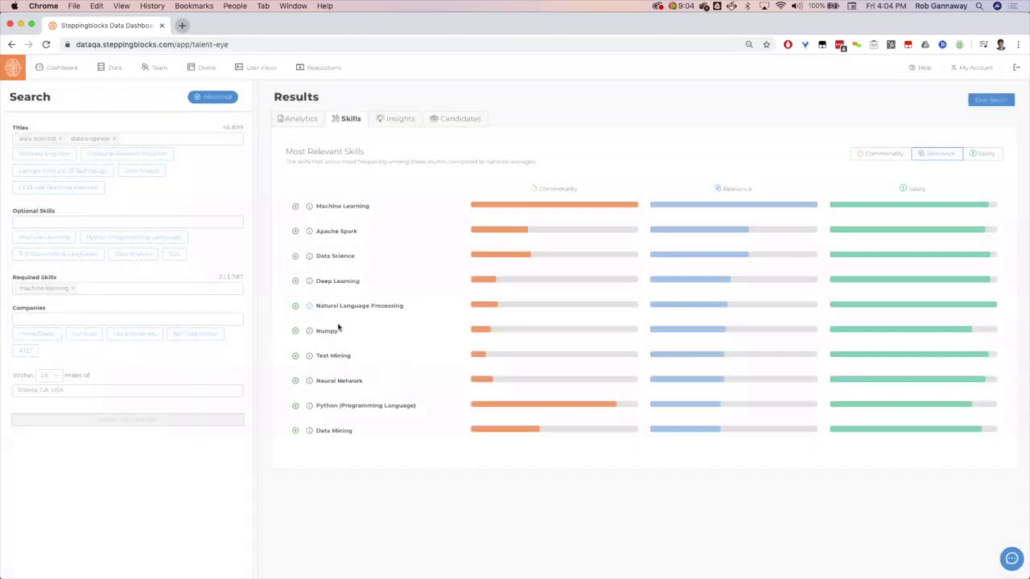
pyautogui.click(295, 306)
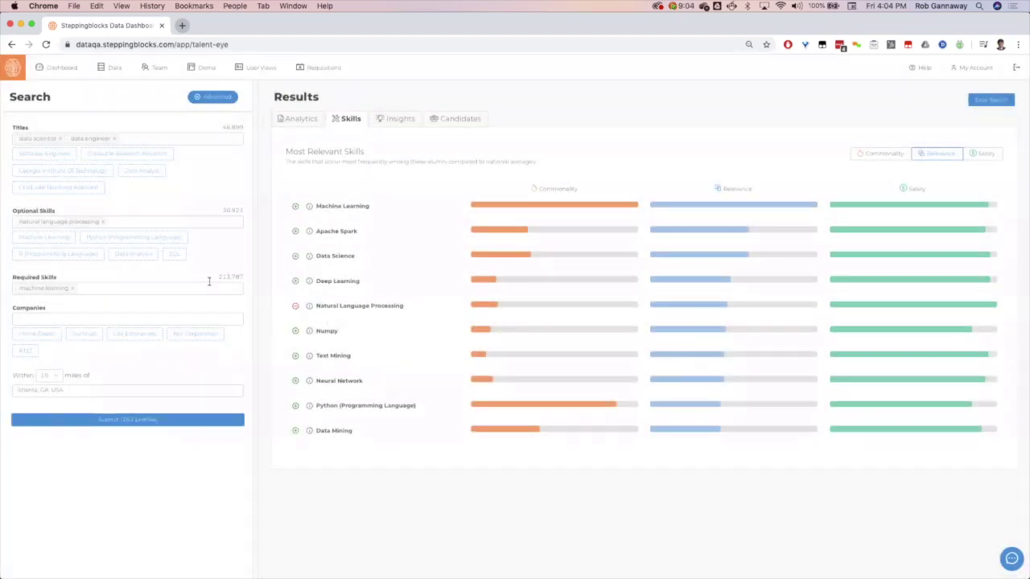
pyautogui.click(103, 223)
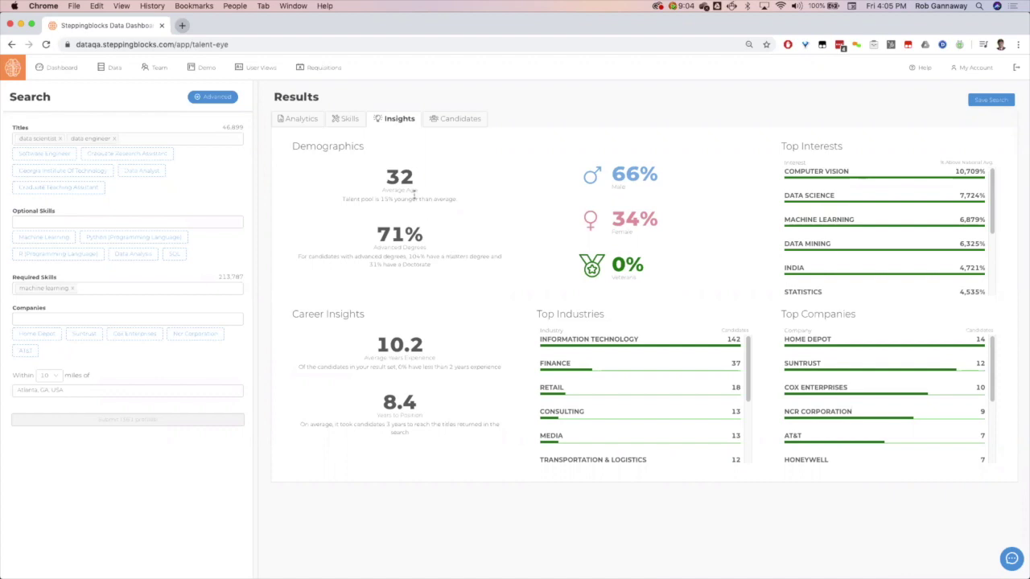
pyautogui.moveTo(371, 198); pyautogui.dragTo(410, 198)
# Scroll through Top Interests, then show the matched Atlanta candidates with employer, education and salary.
pyautogui.click(440, 197)
pyautogui.scroll(-2, 898, 231)
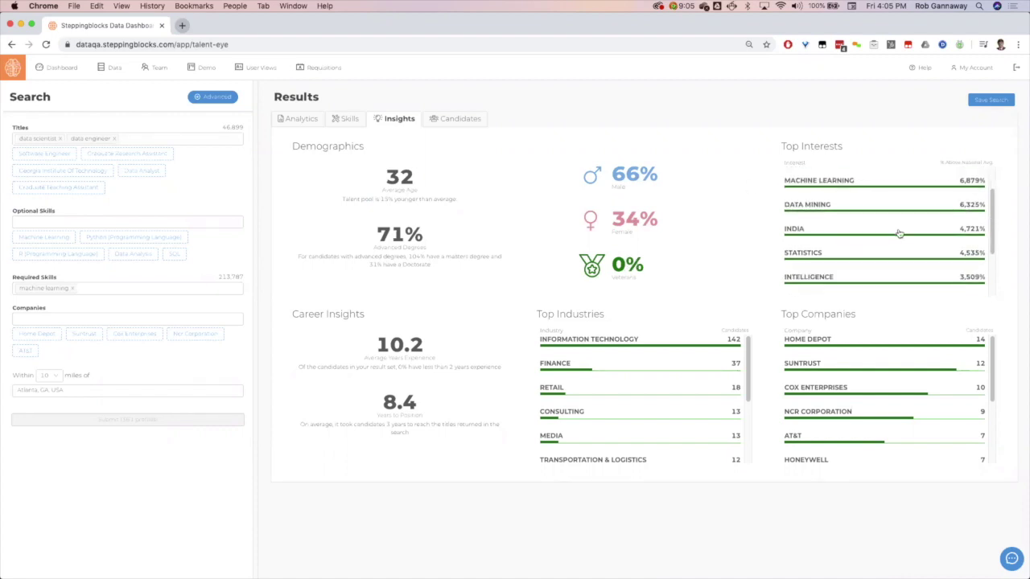
pyautogui.scroll(-3, 899, 233)
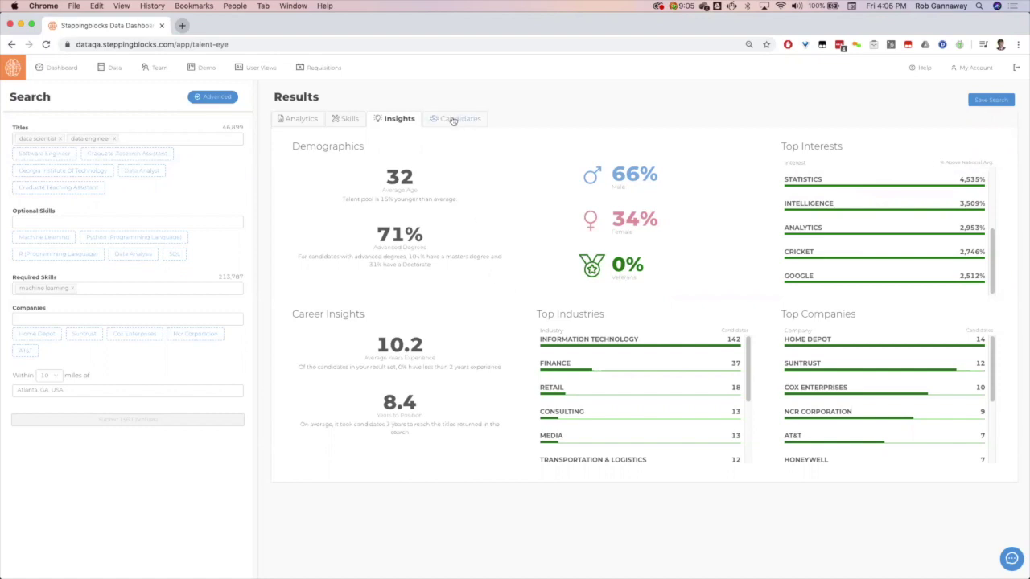
pyautogui.click(454, 121)
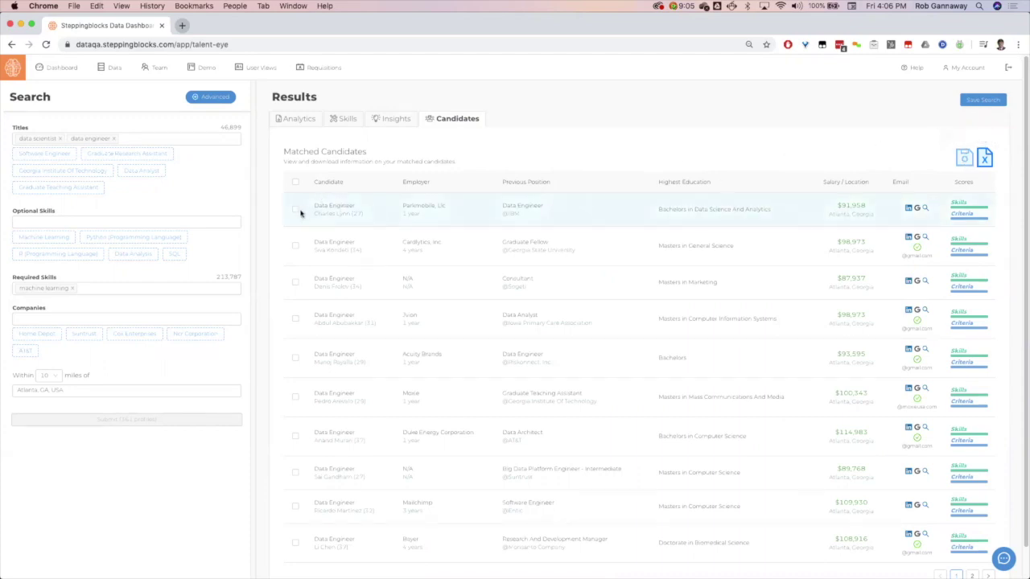
pyautogui.click(296, 209)
pyautogui.click(296, 246)
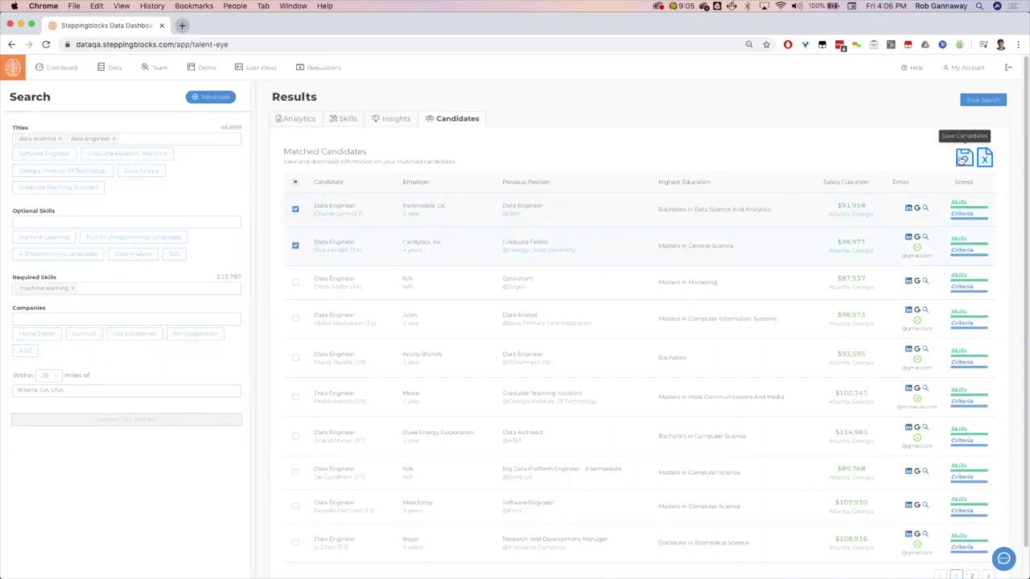
pyautogui.click(296, 245)
pyautogui.click(295, 210)
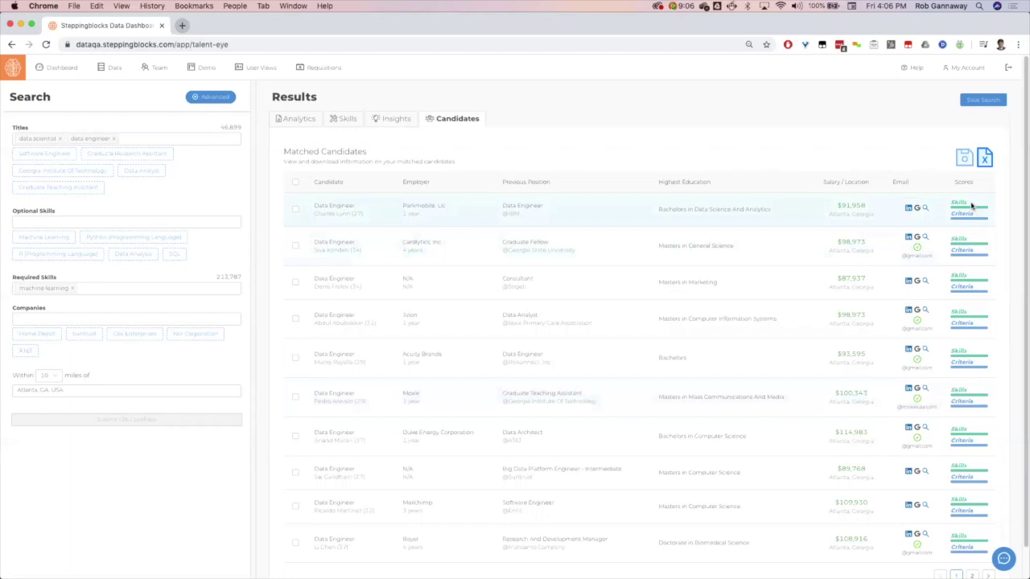
pyautogui.scroll(-1, 981, 420)
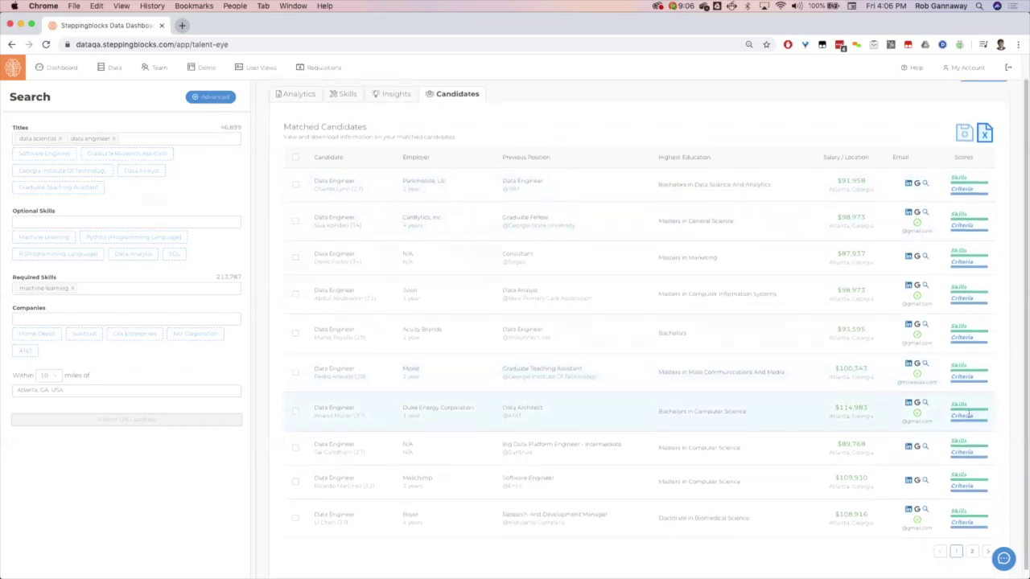
pyautogui.scroll(1, 970, 412)
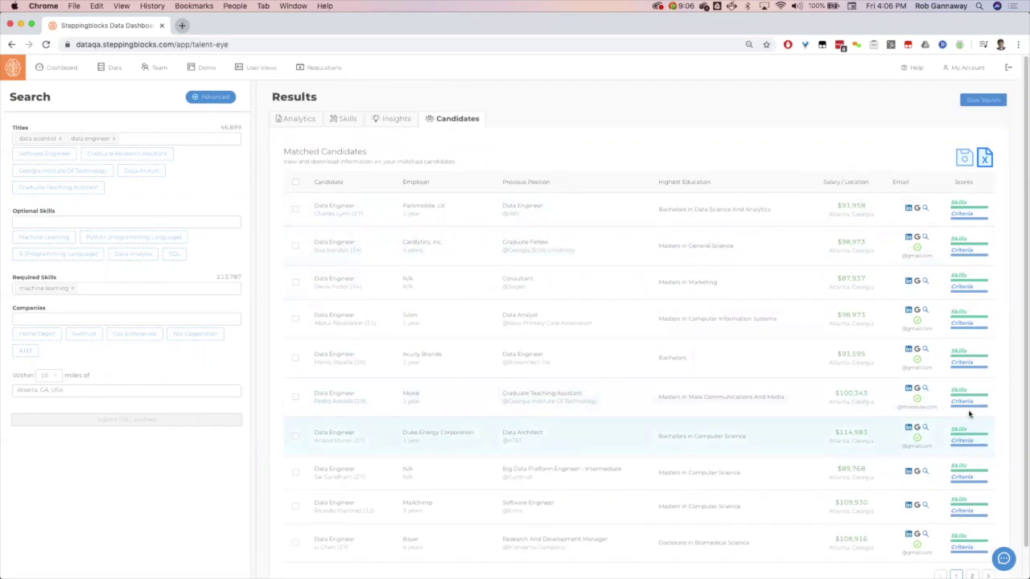
# Review the Analytics previous positions and add graduate research assistant as a third title (519 profiles).
pyautogui.click(297, 121)
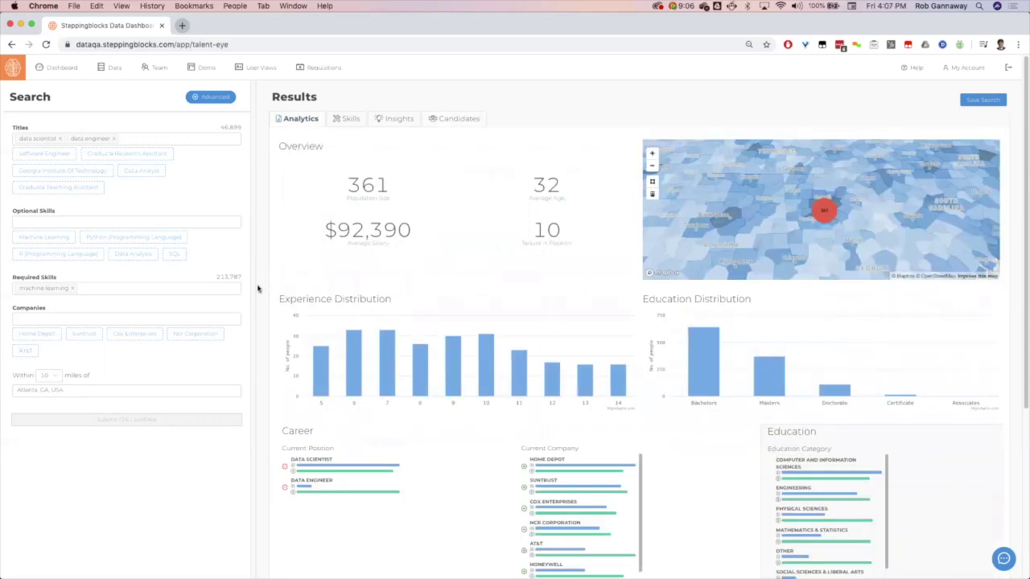
pyautogui.scroll(-2, 258, 288)
pyautogui.scroll(-5, 258, 288)
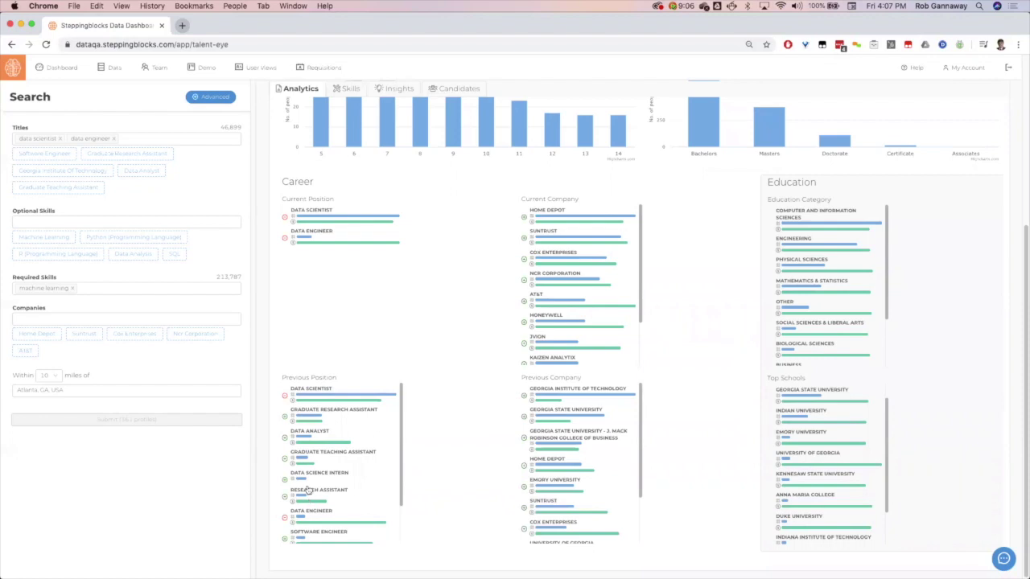
pyautogui.click(284, 418)
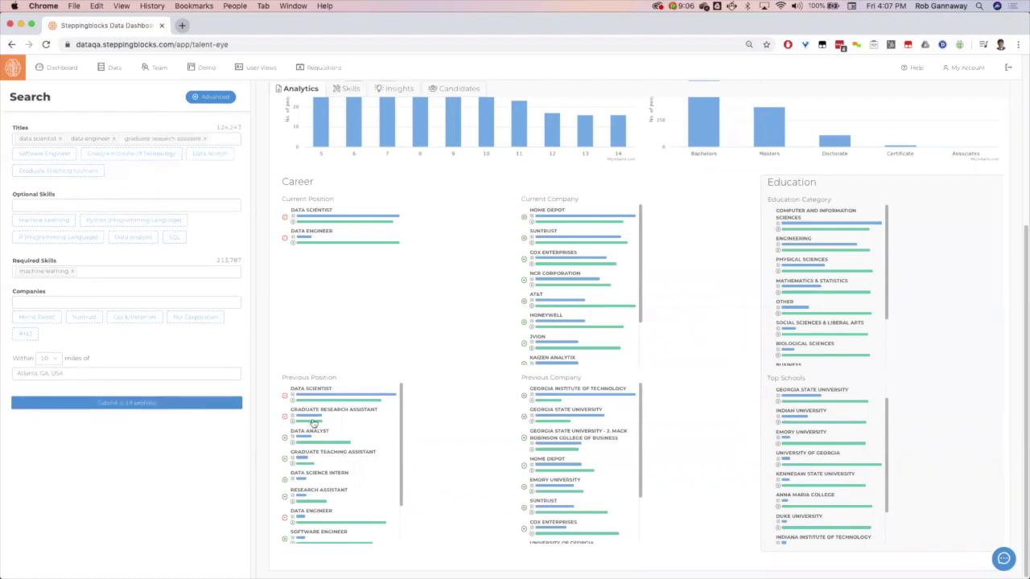
# Add graduate teaching and research assistant titles, drop data scientist and data engineer, and rerun the search (274 profiles).
pyautogui.click(285, 459)
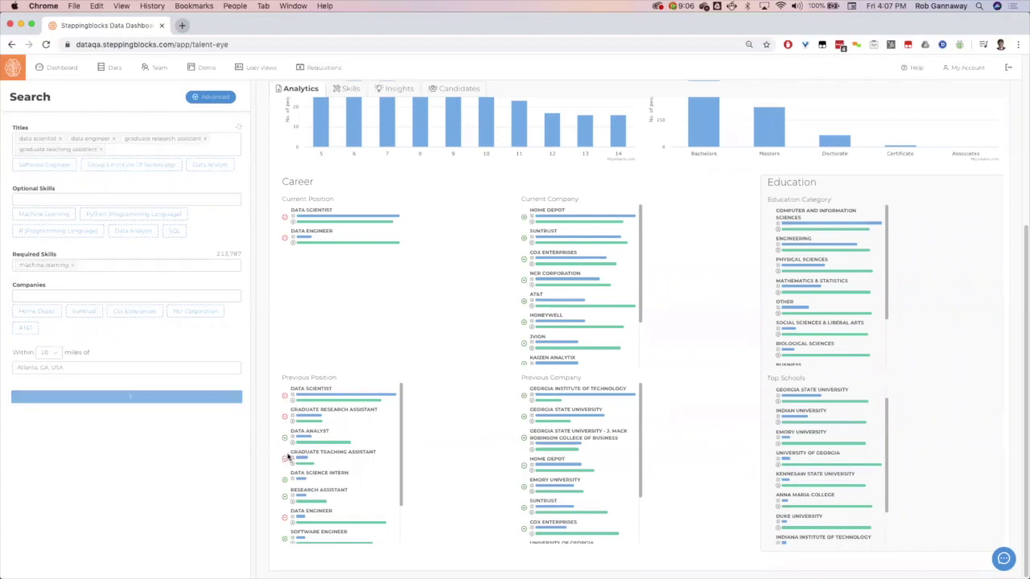
pyautogui.click(285, 498)
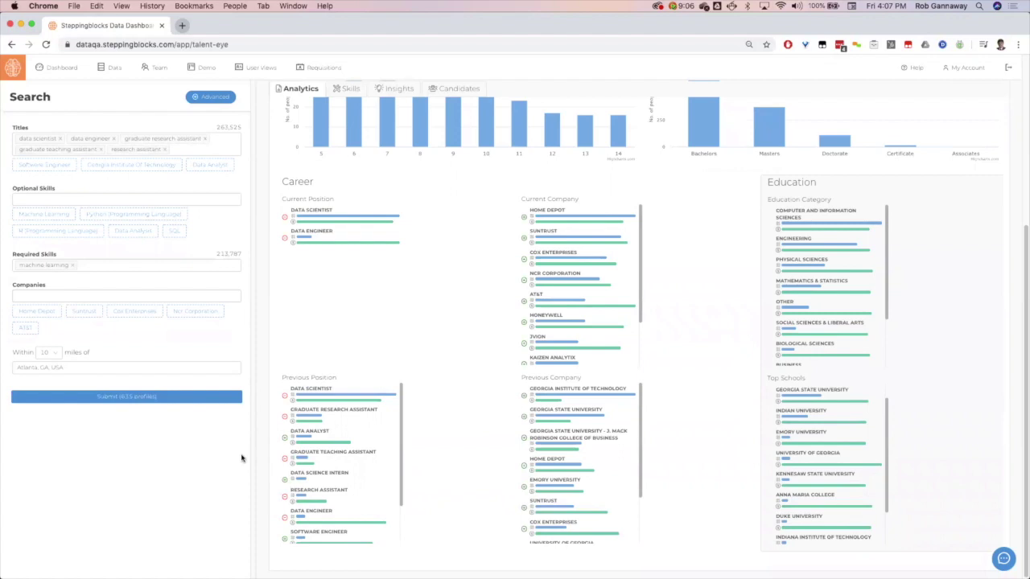
pyautogui.scroll(5, 242, 459)
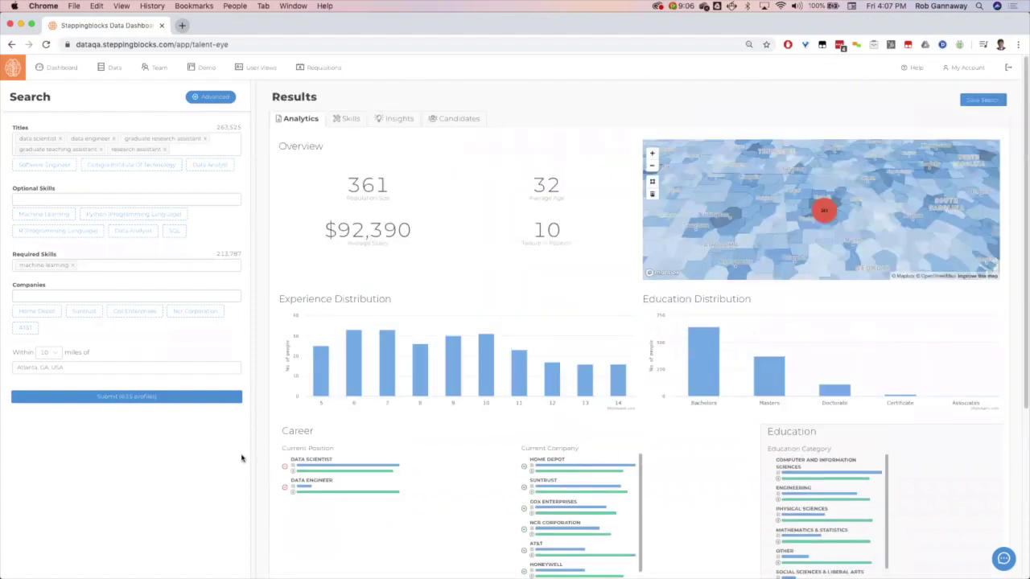
pyautogui.click(59, 139)
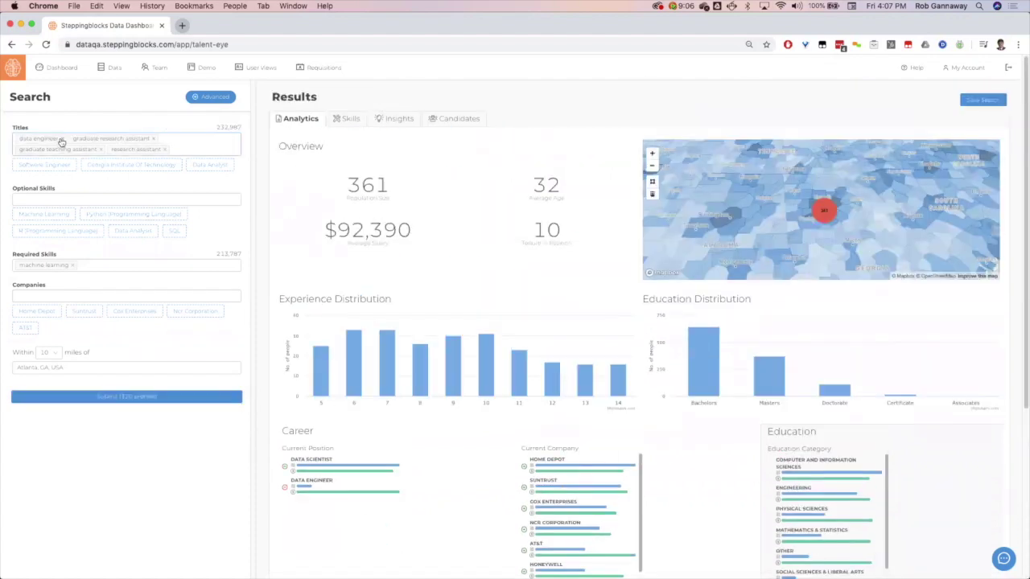
pyautogui.click(61, 138)
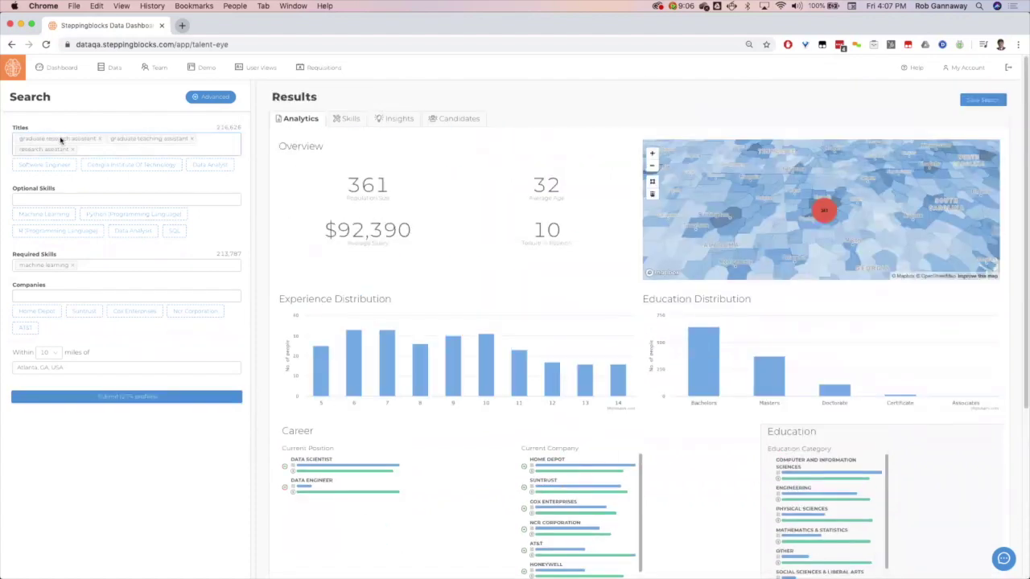
pyautogui.click(131, 398)
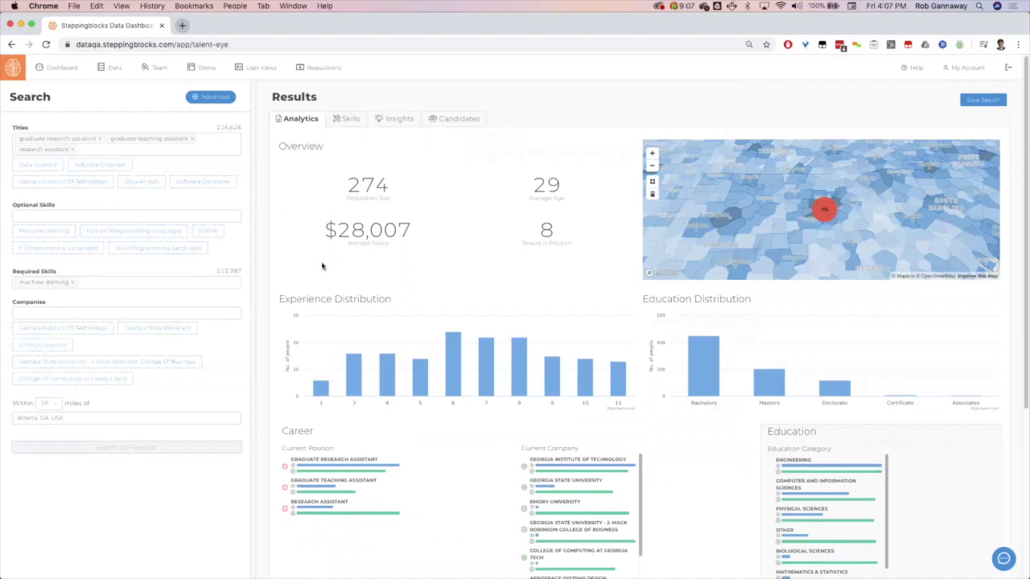
# Scan the 274-profile analytics, then show the top skills: Machine Learning, Computer Vision, OpenCV.
pyautogui.scroll(-1, 261, 306)
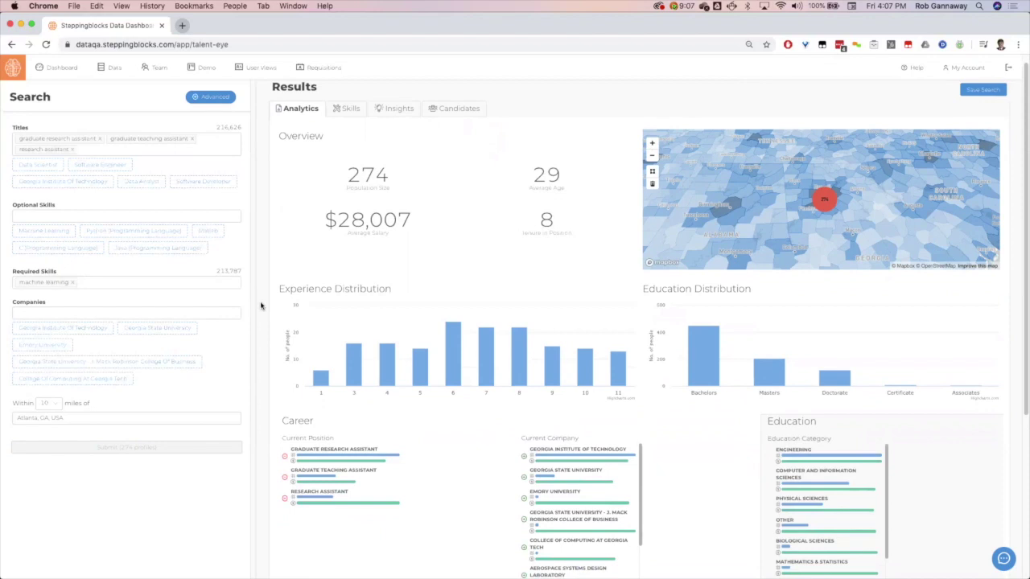
pyautogui.scroll(-3, 261, 306)
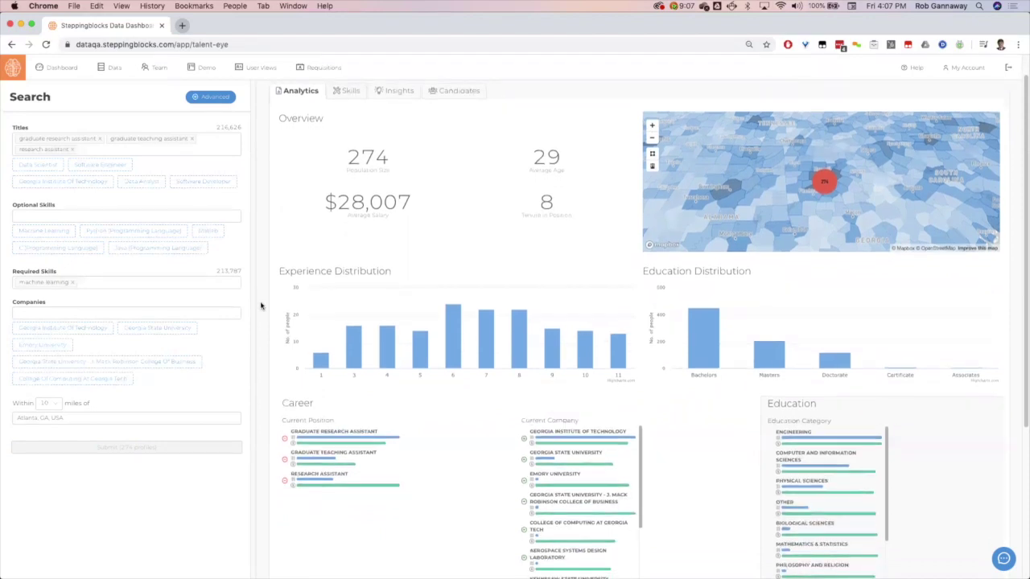
pyautogui.scroll(-5, 261, 306)
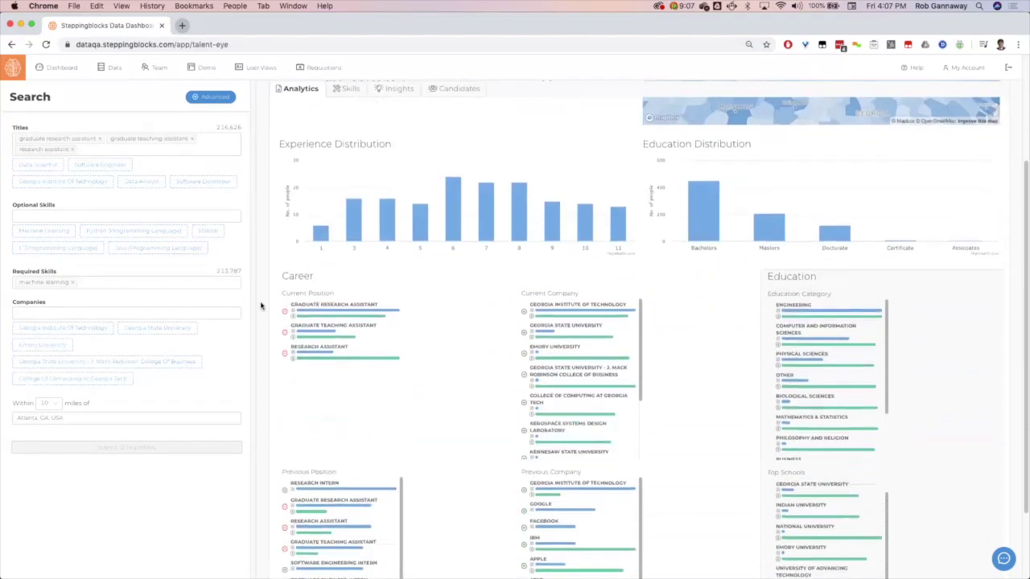
pyautogui.scroll(-4, 261, 306)
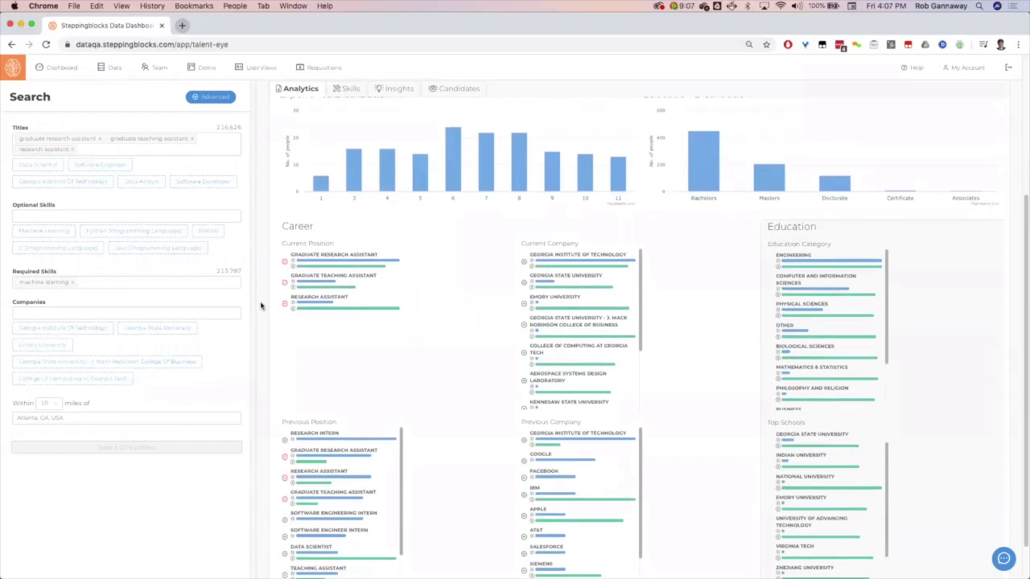
pyautogui.scroll(10, 261, 306)
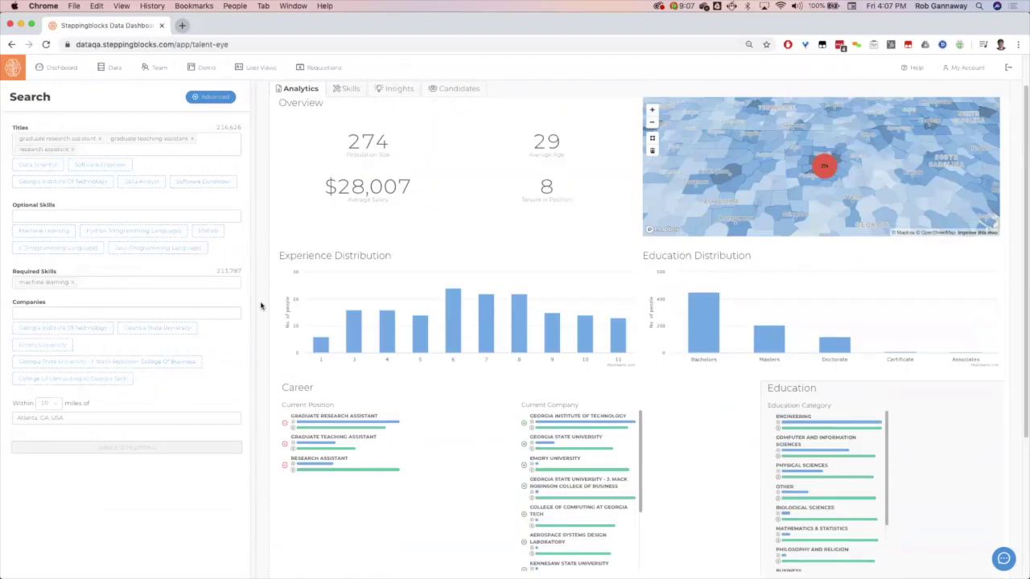
pyautogui.click(353, 119)
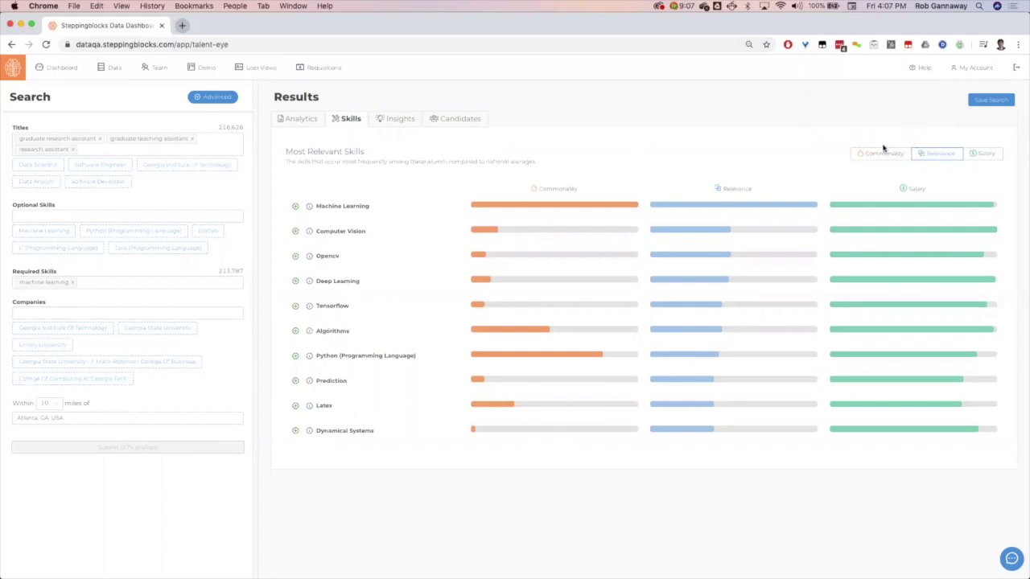
# Rank skills by commonality, then view insights: average age 29, 100% advanced degrees, 50% male.
pyautogui.click(884, 156)
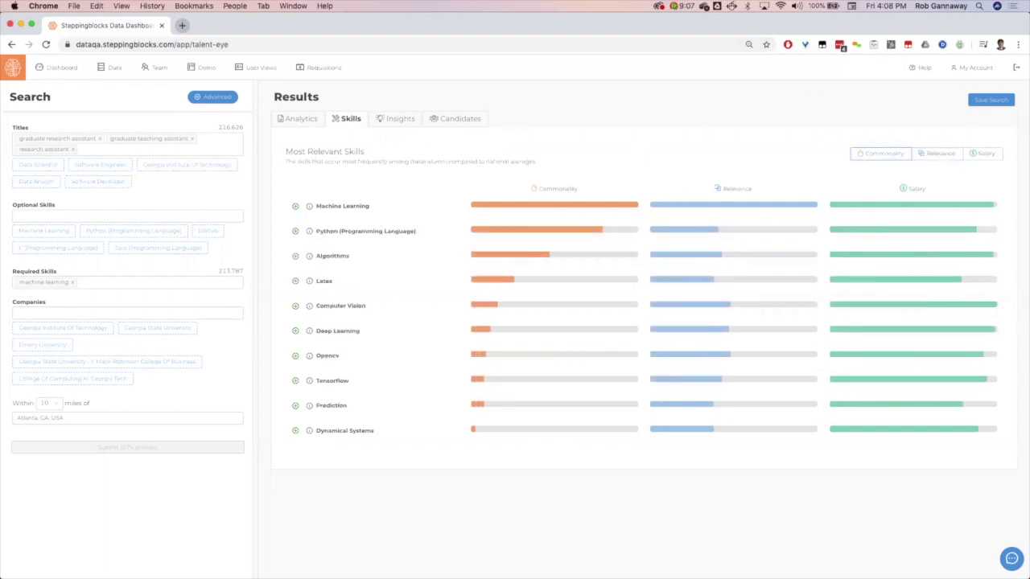
pyautogui.click(395, 118)
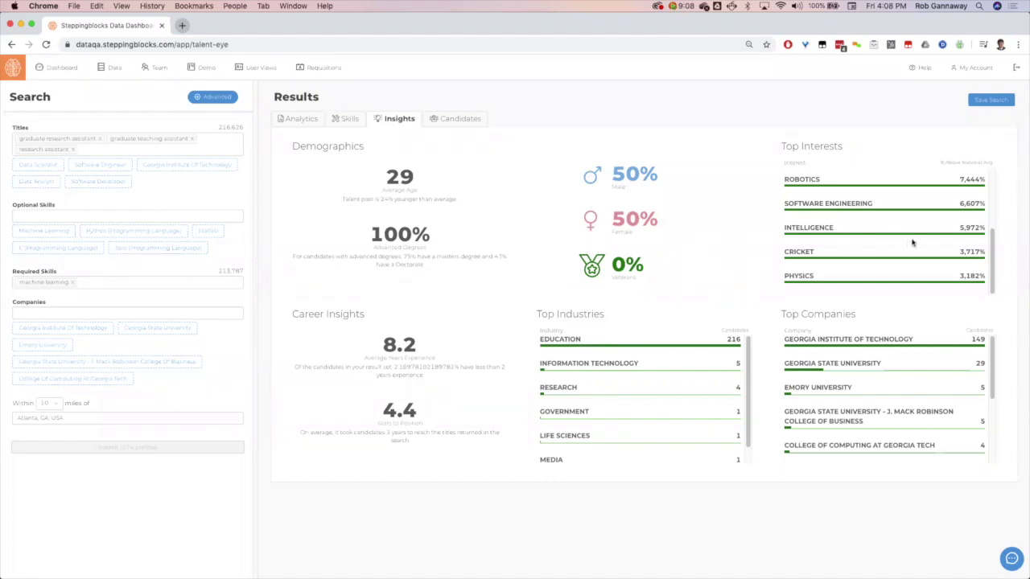
pyautogui.scroll(5, 913, 242)
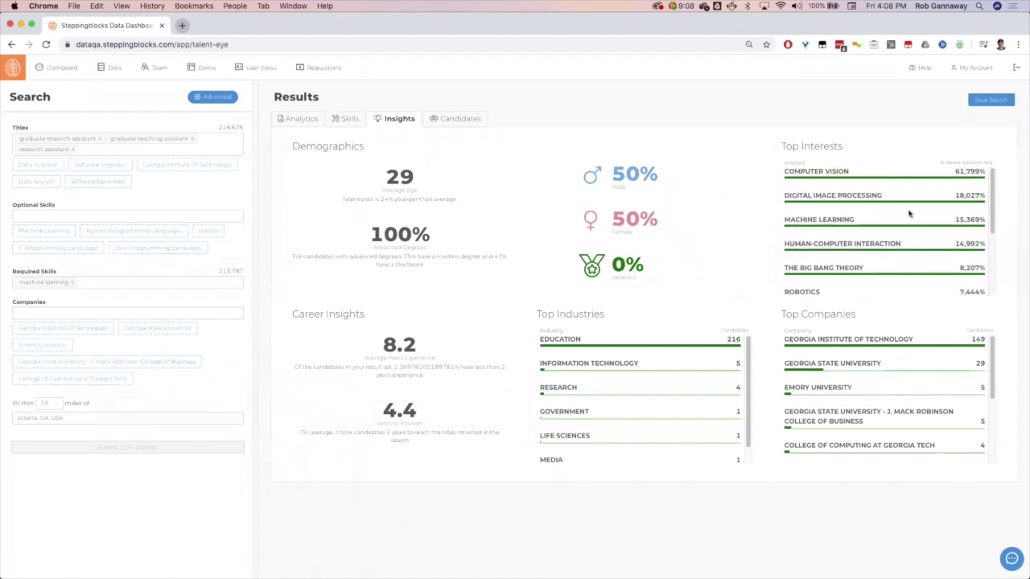
# On page 2 of the matched candidates, tick the Georgia State College of Arts & Sciences teaching assistant.
pyautogui.click(456, 119)
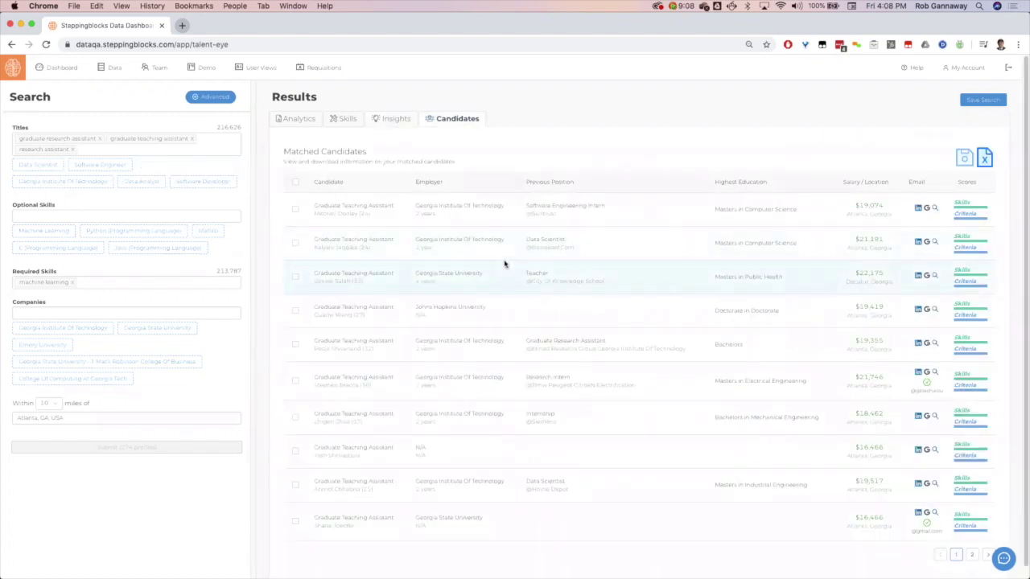
pyautogui.scroll(-1, 505, 264)
pyautogui.scroll(-1, 506, 264)
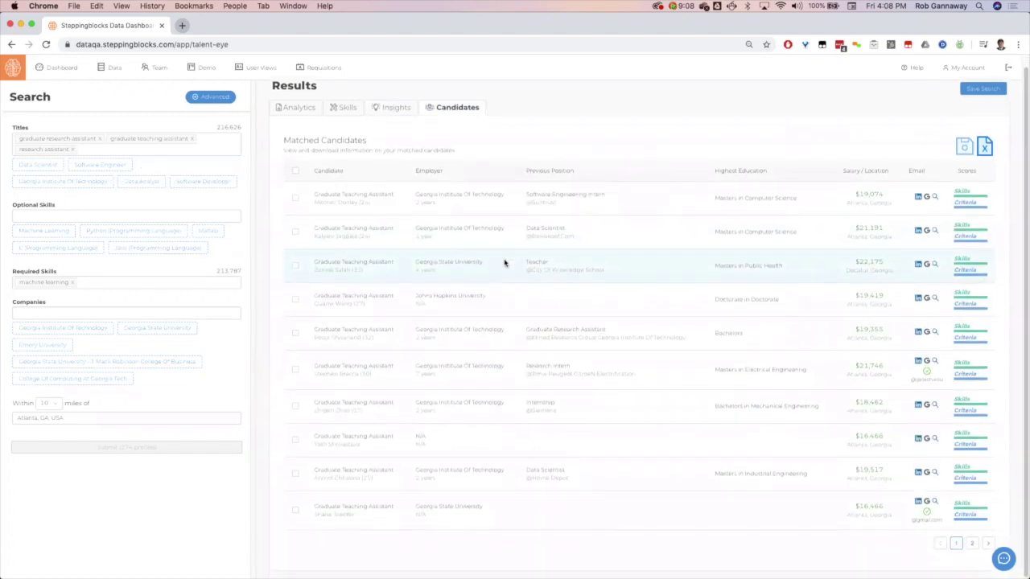
pyautogui.click(972, 545)
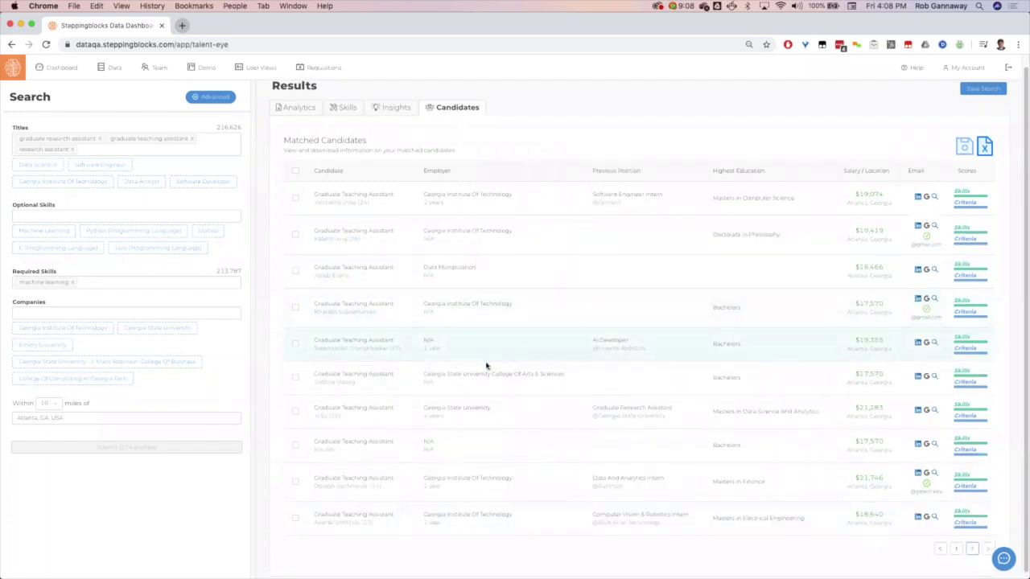
pyautogui.click(295, 378)
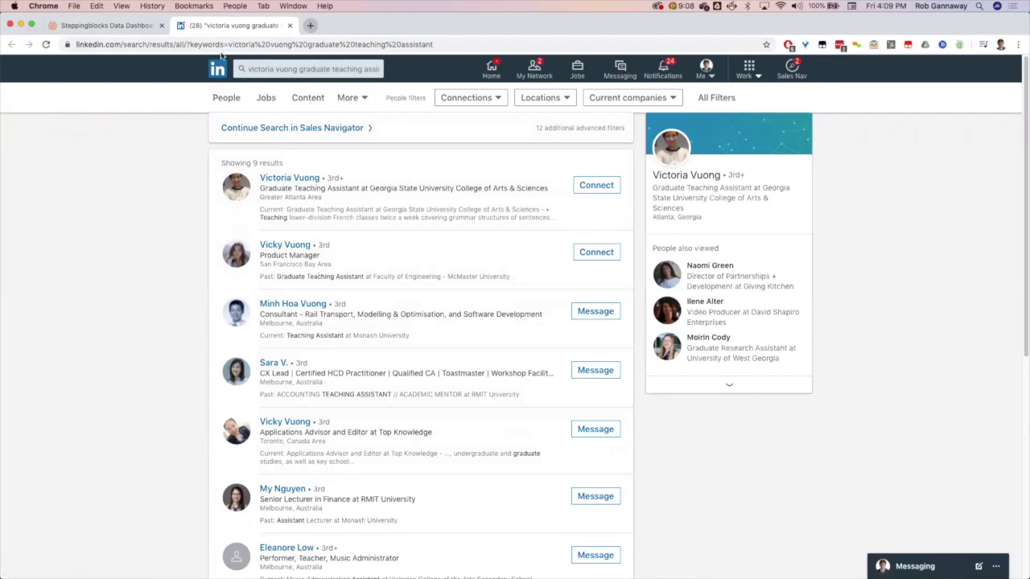
# Google the marked Georgia State teaching assistant (about 179,000 results), then return to the Talent Eye candidate list.
pyautogui.click(103, 25)
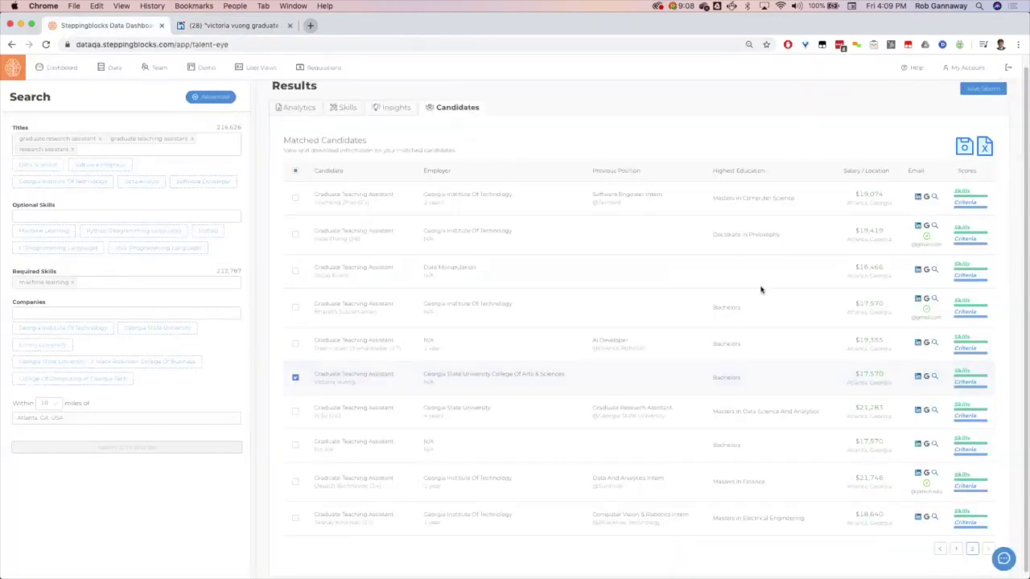
pyautogui.click(927, 376)
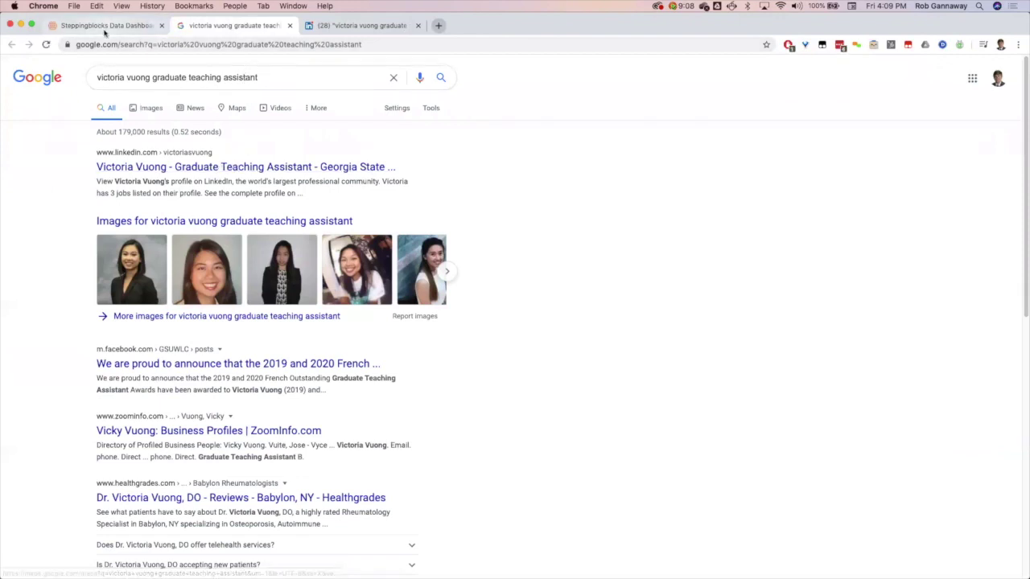
pyautogui.click(107, 27)
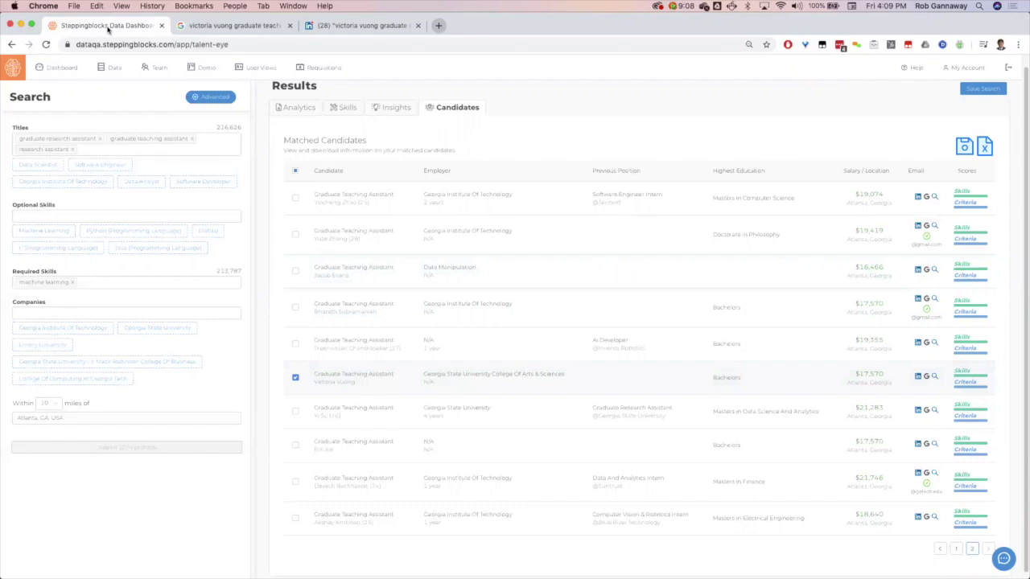
pyautogui.scroll(1, 471, 407)
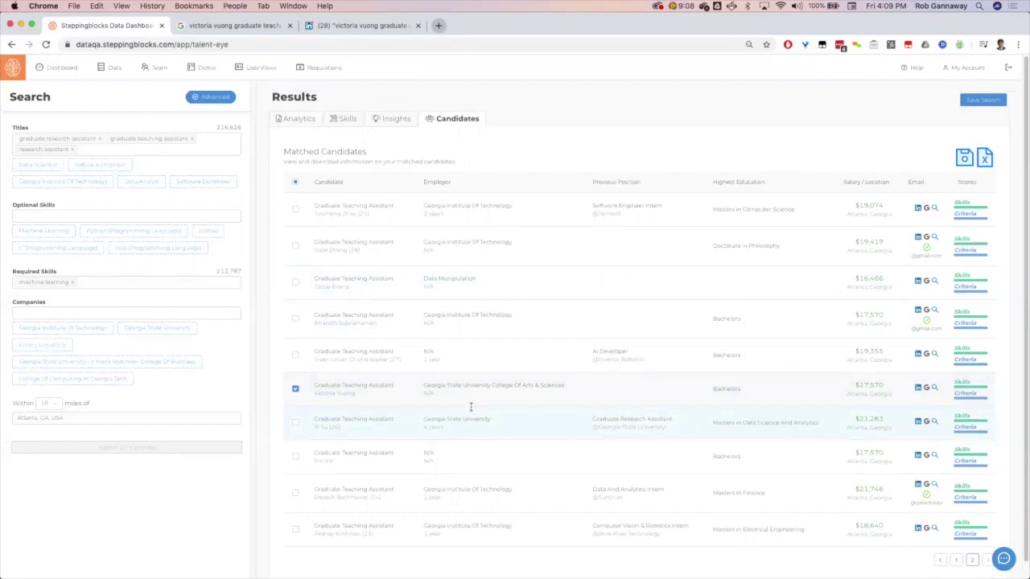